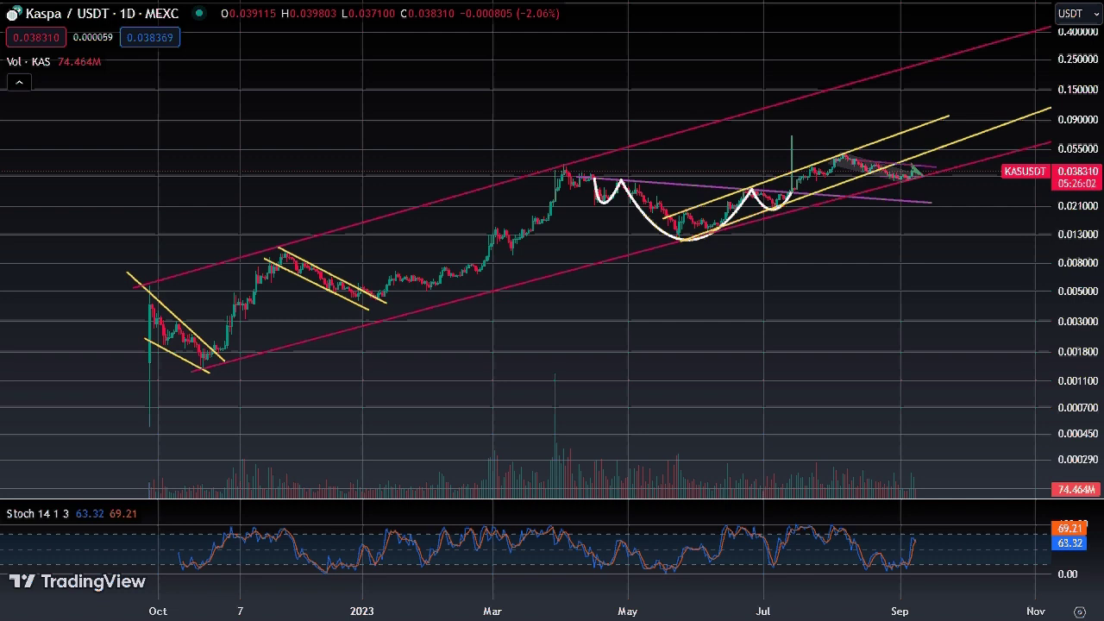
# Step: Try a falling purple trend line from the early-April 2023 high towards mid-August, shift both of its ends, and remove it
pyautogui.moveTo(891, 364); pyautogui.dragTo(838, 385)
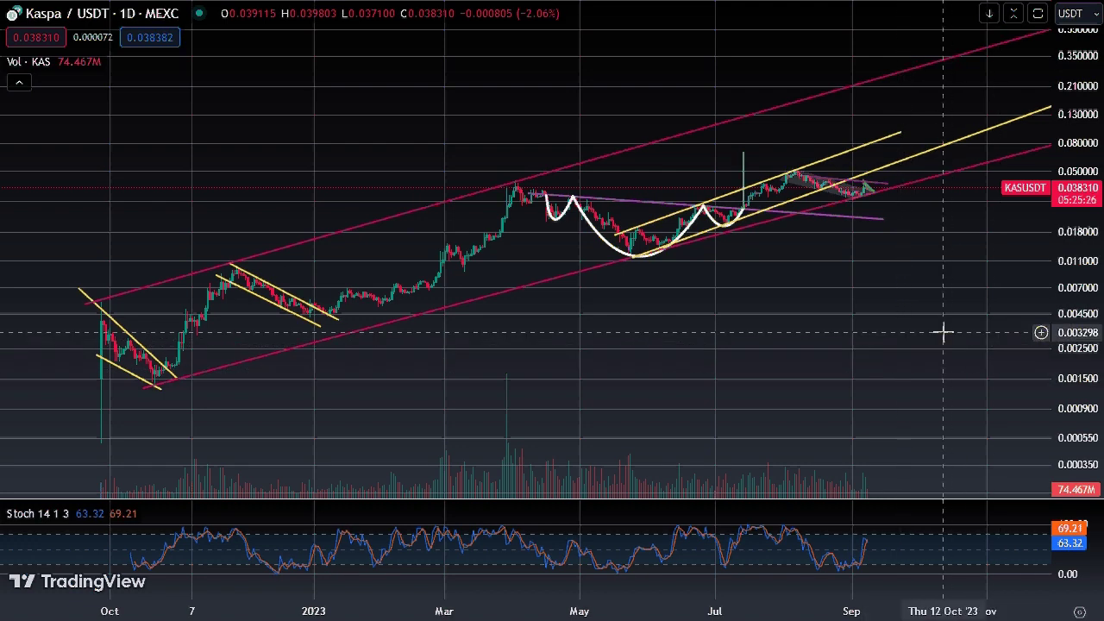
pyautogui.moveTo(946, 328); pyautogui.dragTo(900, 343)
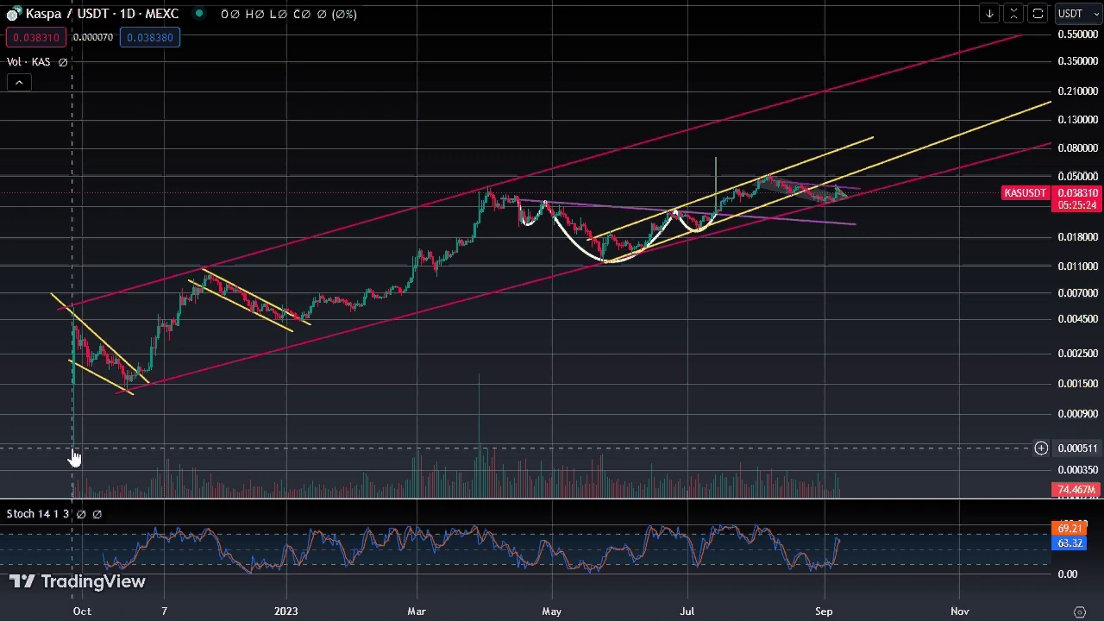
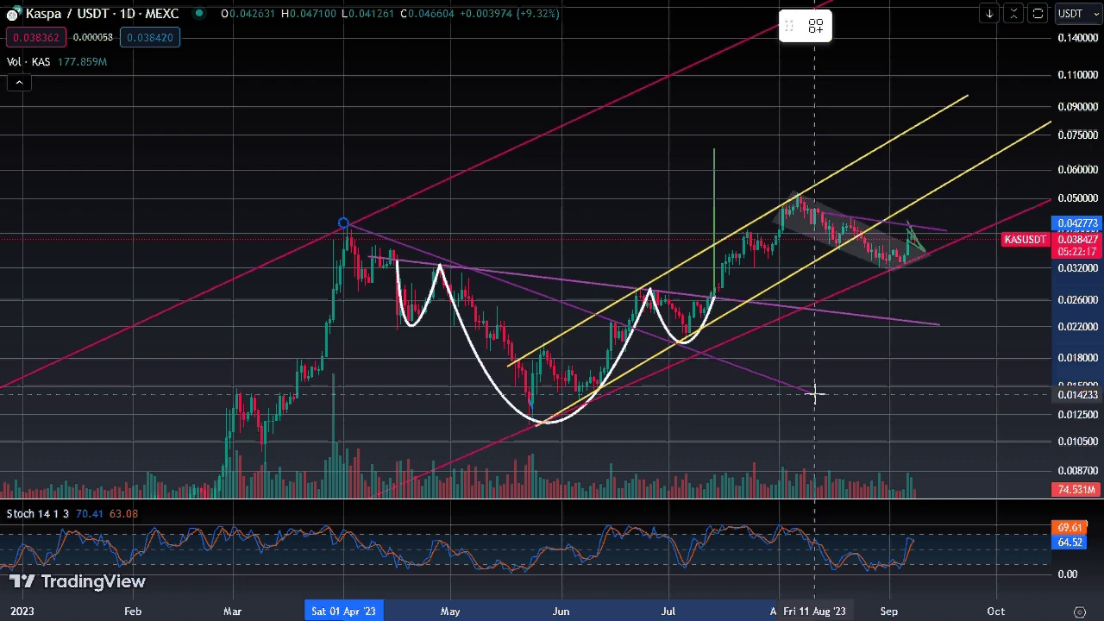
pyautogui.click(813, 394)
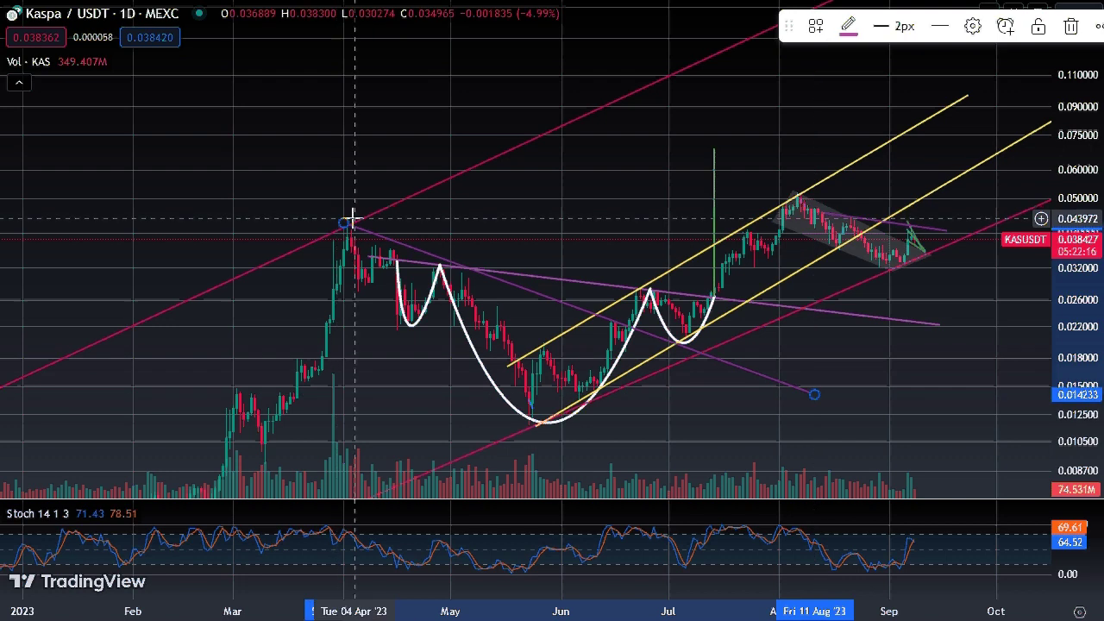
pyautogui.moveTo(351, 217); pyautogui.dragTo(322, 226)
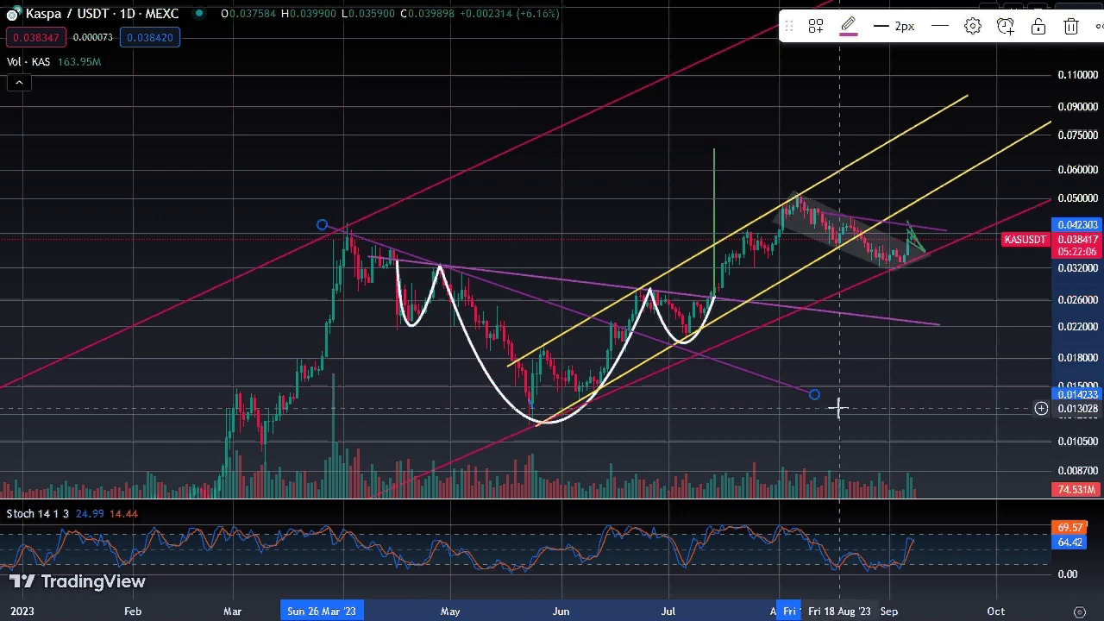
pyautogui.moveTo(815, 395); pyautogui.dragTo(826, 399)
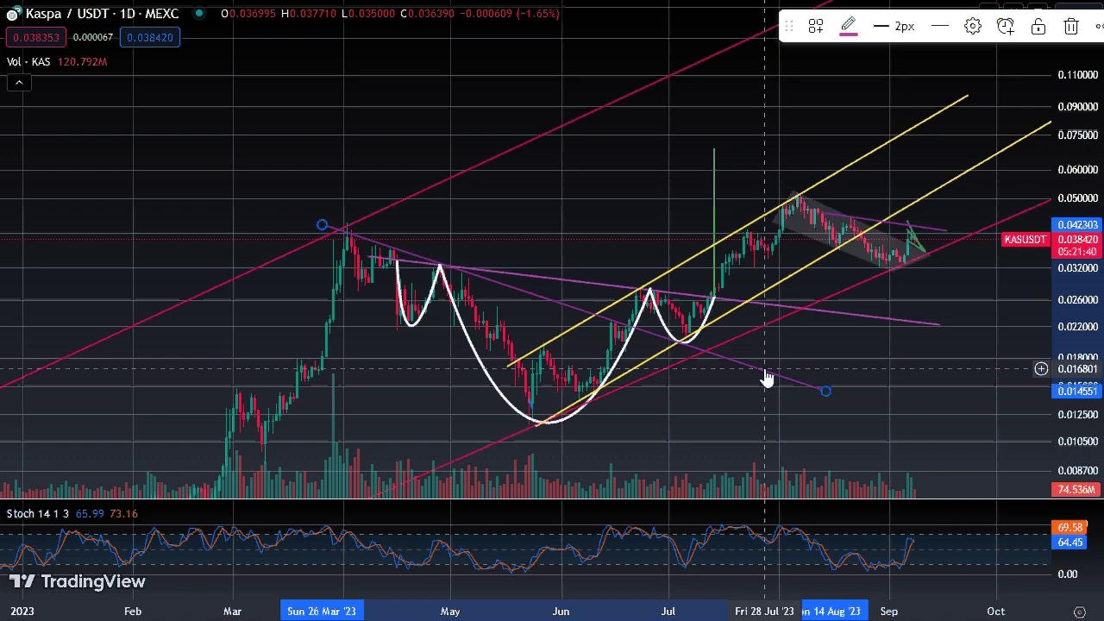
pyautogui.press('Delete')
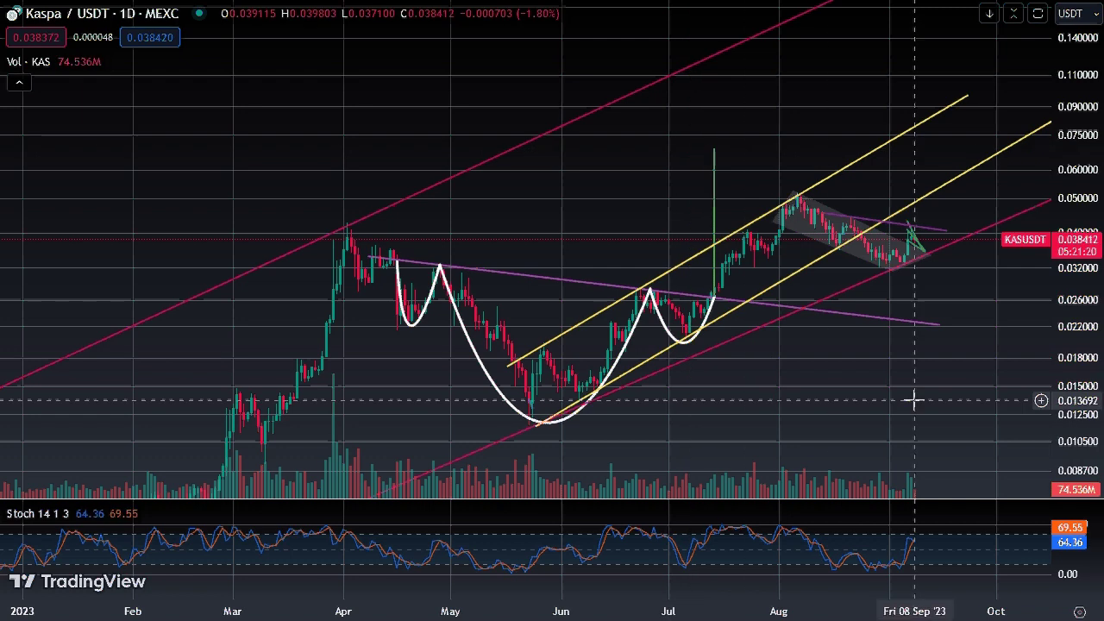
# Step: Switch the chart from the daily to the 4-hour interval
pyautogui.scroll(5, 931, 399)
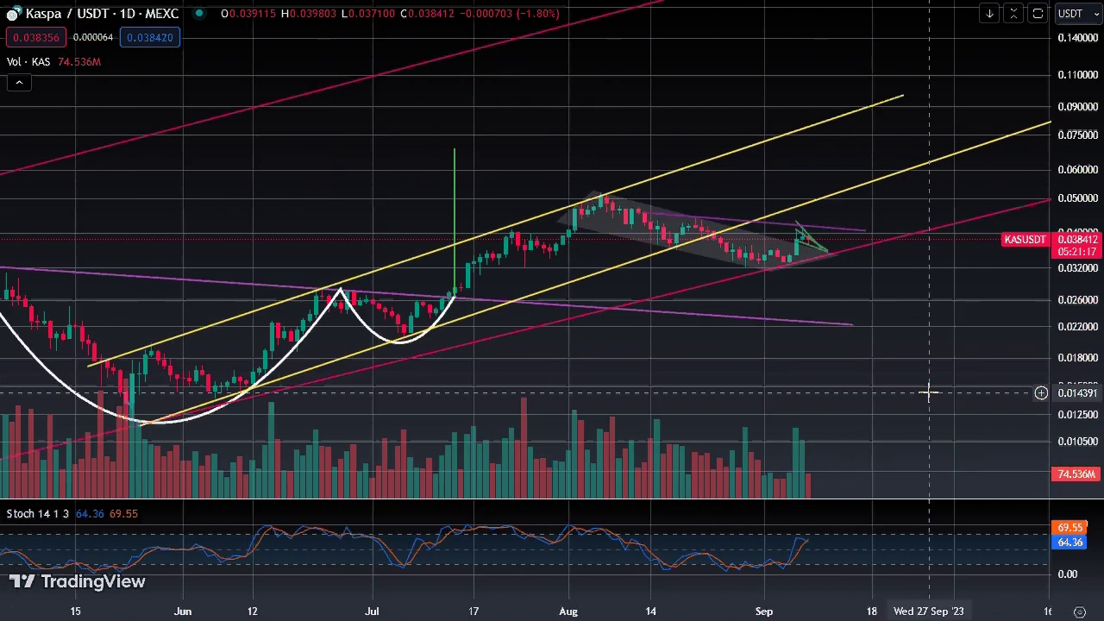
pyautogui.moveTo(1084, 285); pyautogui.dragTo(1084, 168)
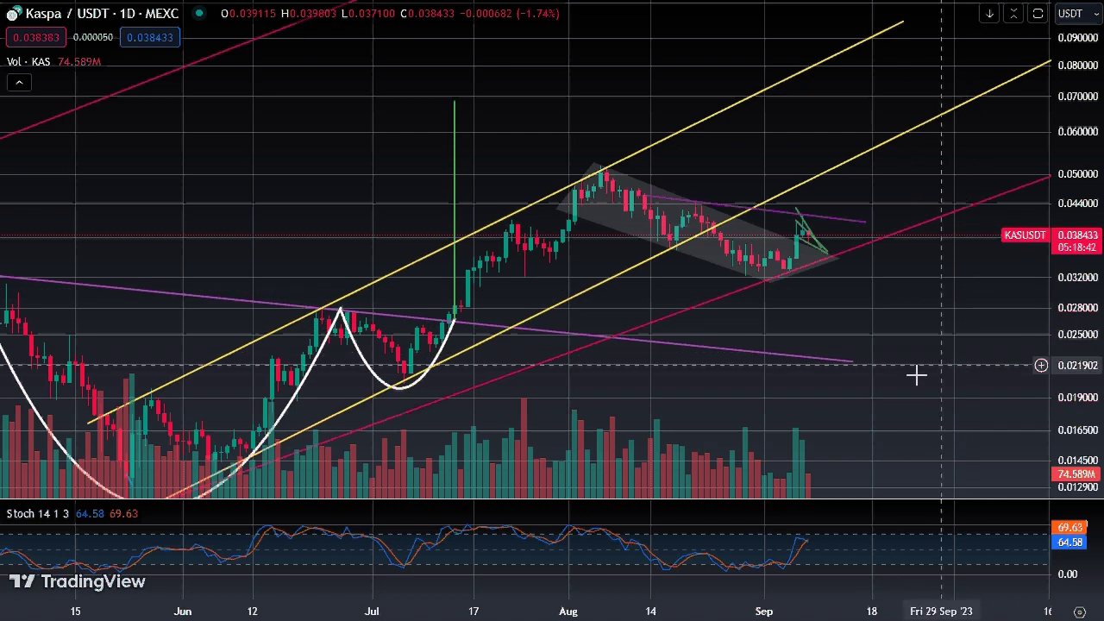
pyautogui.scroll(3, 908, 376)
pyautogui.moveTo(860, 336); pyautogui.dragTo(963, 336)
pyautogui.click(150, 1)
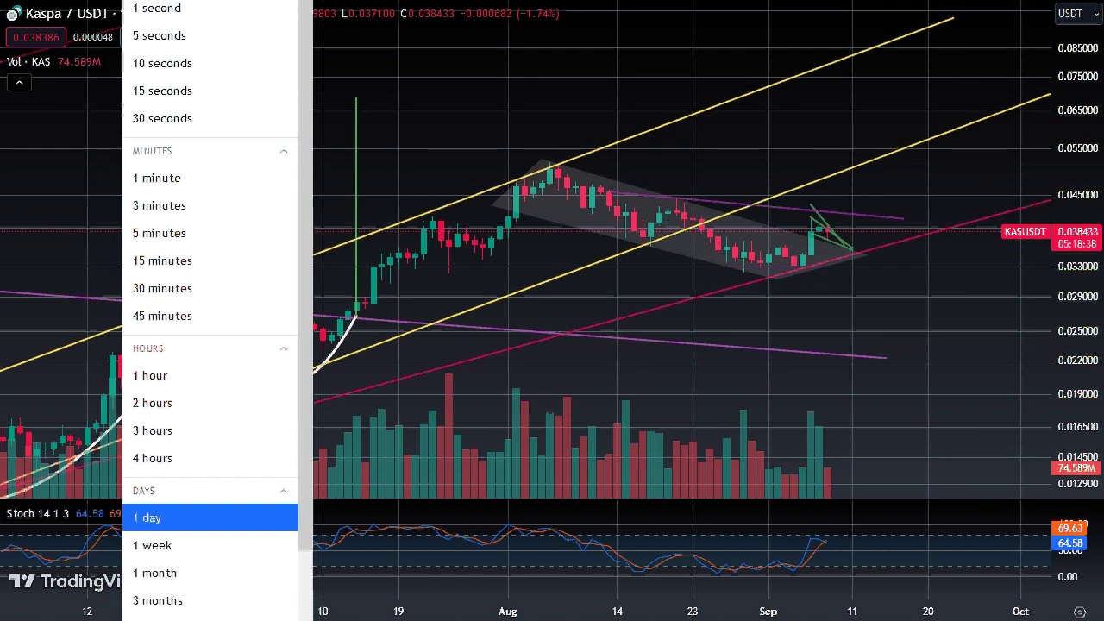
pyautogui.click(164, 457)
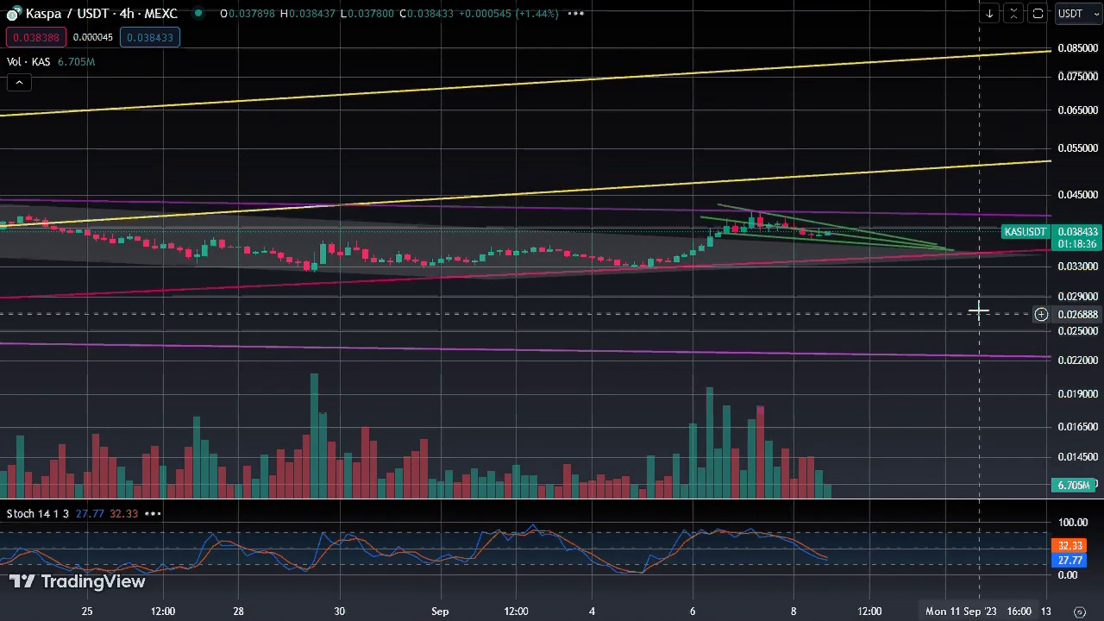
# Step: Draw a trend line along the falling grey channel's upper edge, from about 0.0529 on 4 August to about 0.0335 on 16 September 2023
pyautogui.scroll(-5, 969, 322)
pyautogui.scroll(-4, 969, 322)
pyautogui.scroll(4, 985, 163)
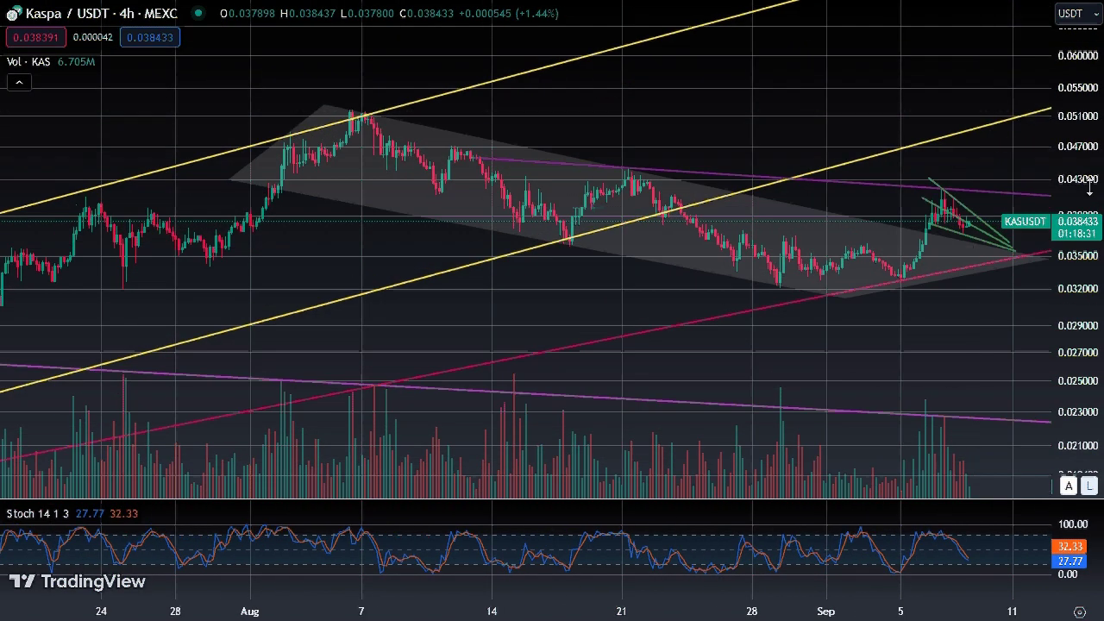
pyautogui.moveTo(964, 117); pyautogui.dragTo(732, 184)
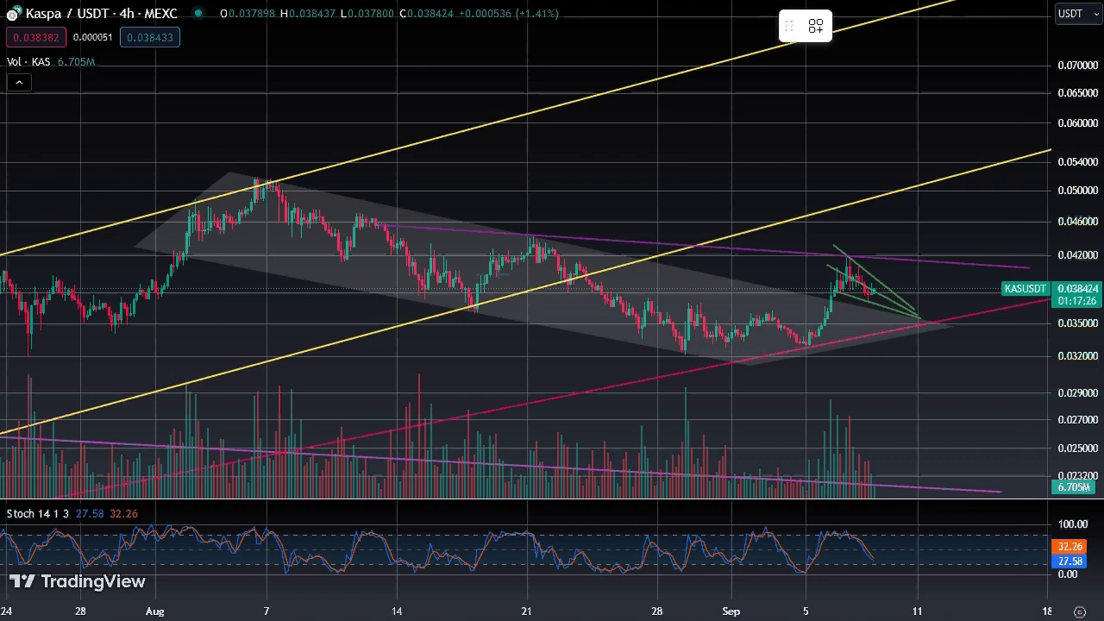
pyautogui.hotkey('alt', 't')
pyautogui.click(214, 170)
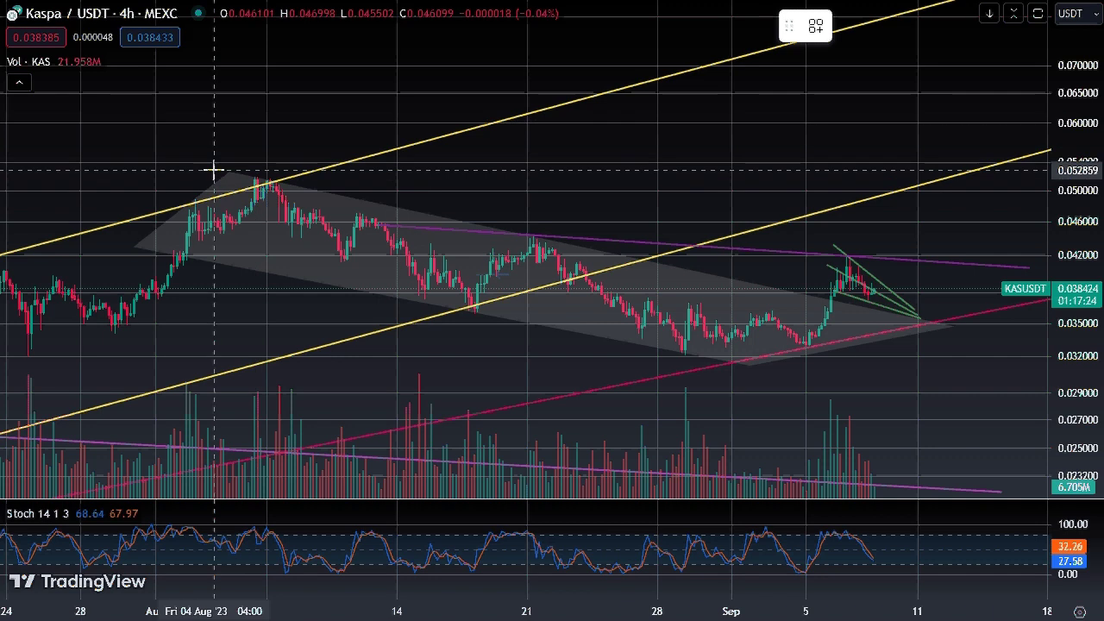
pyautogui.click(1018, 339)
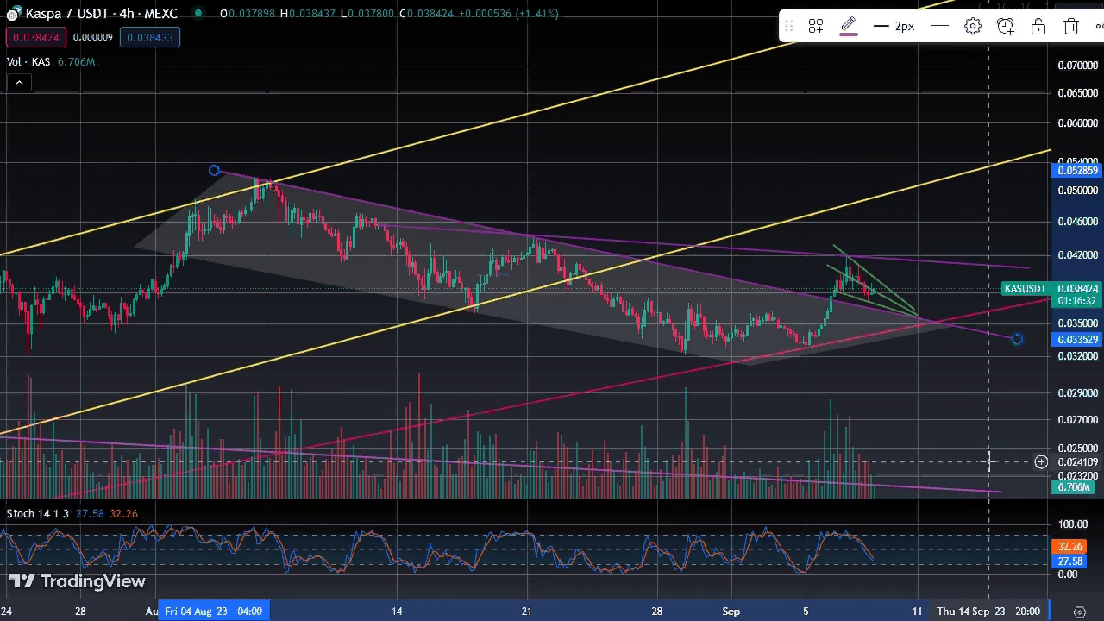
# Step: Switch the chart to the 1-hour interval and examine the green falling wedge near the latest price
pyautogui.click(147, 2)
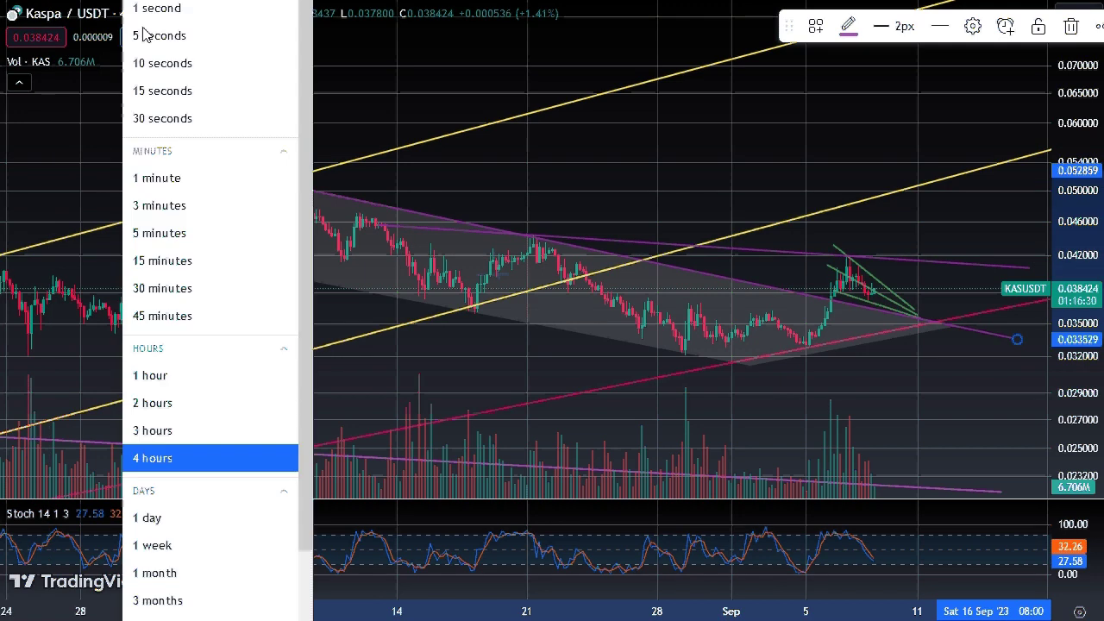
pyautogui.click(191, 384)
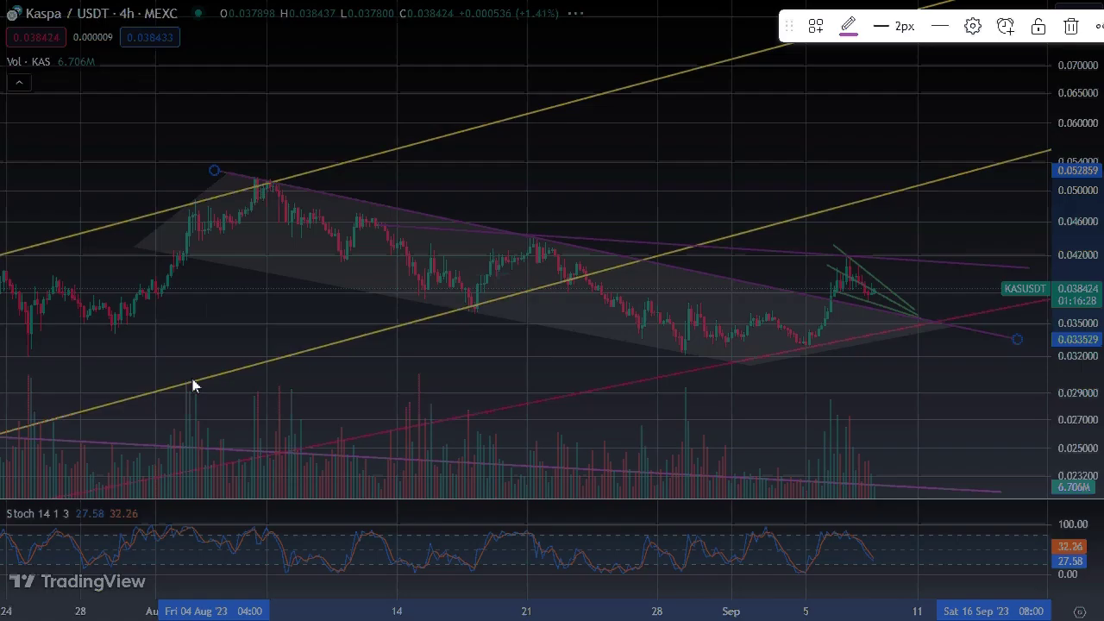
pyautogui.moveTo(1084, 372); pyautogui.dragTo(1084, 449)
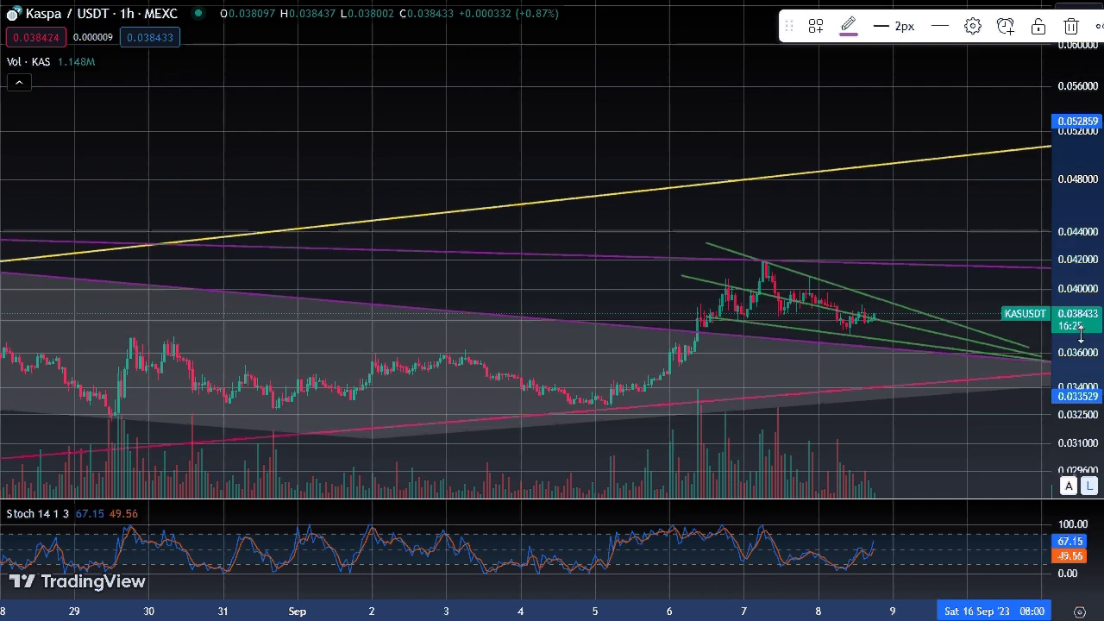
pyautogui.moveTo(951, 229); pyautogui.dragTo(654, 175)
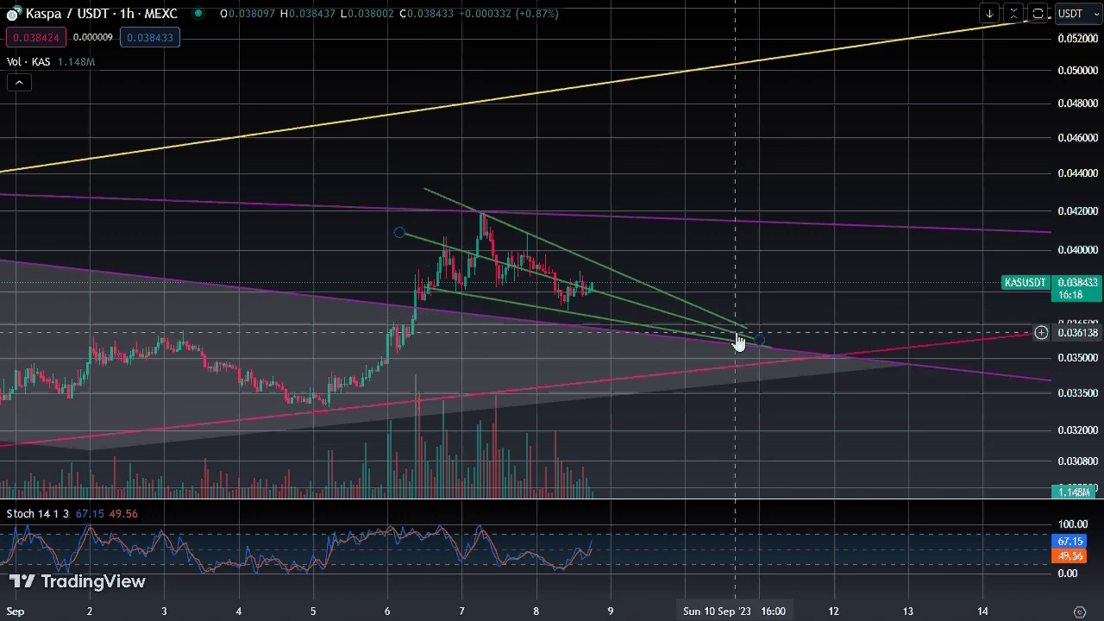
pyautogui.scroll(-3, 750, 341)
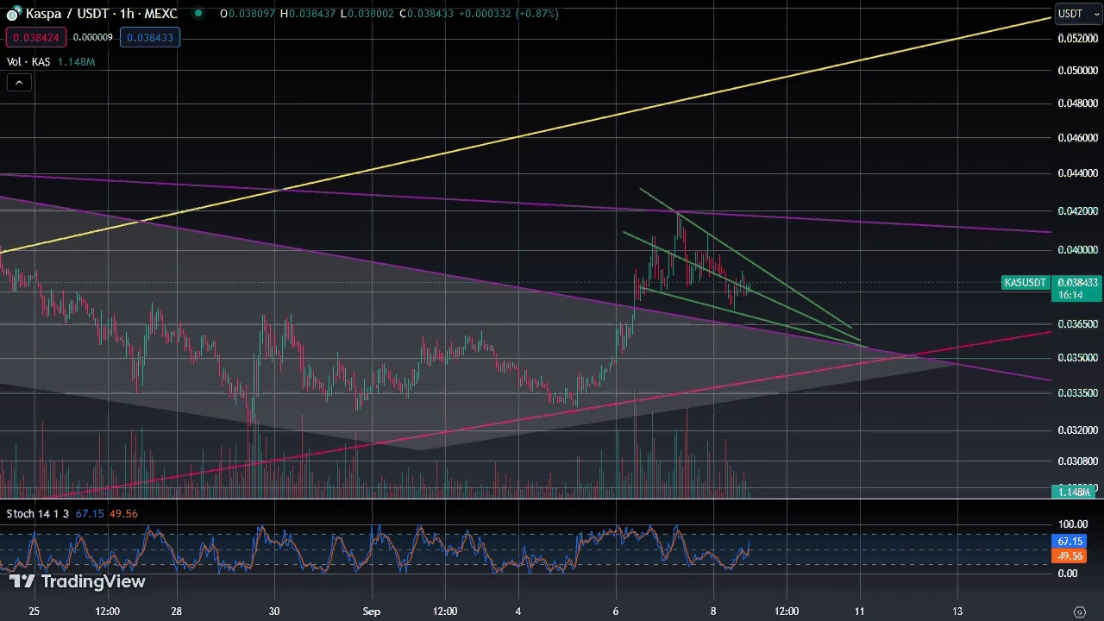
# Step: Return the chart to the 4-hour interval and examine the price between the grey channel and the rising red support line
pyautogui.click(195, 458)
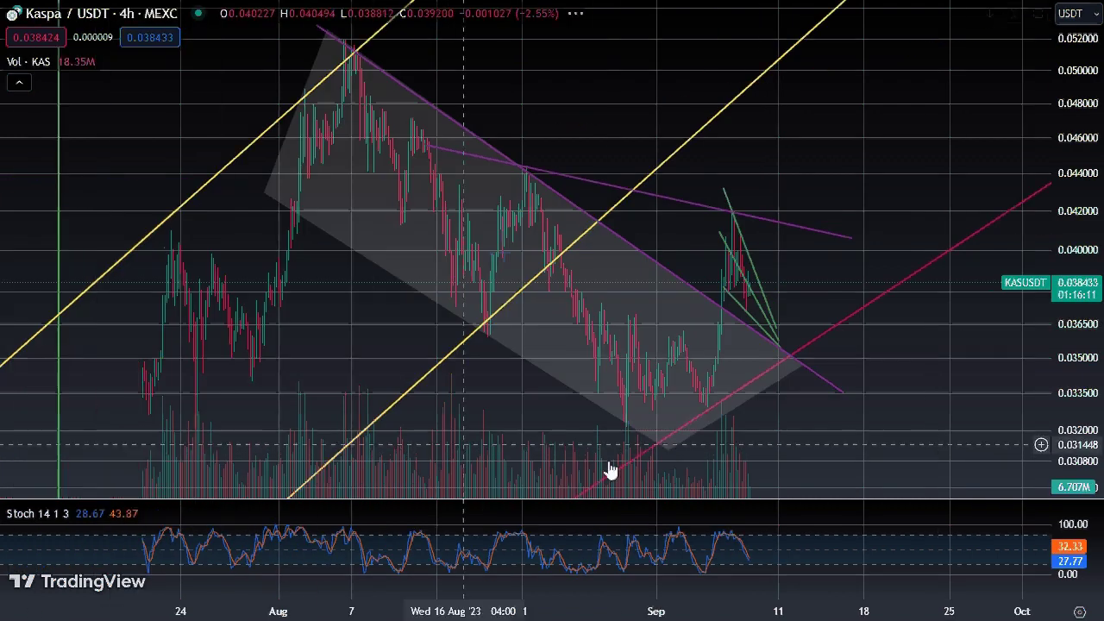
pyautogui.scroll(2, 940, 422)
pyautogui.scroll(3, 584, 285)
pyautogui.moveTo(584, 285); pyautogui.dragTo(911, 247)
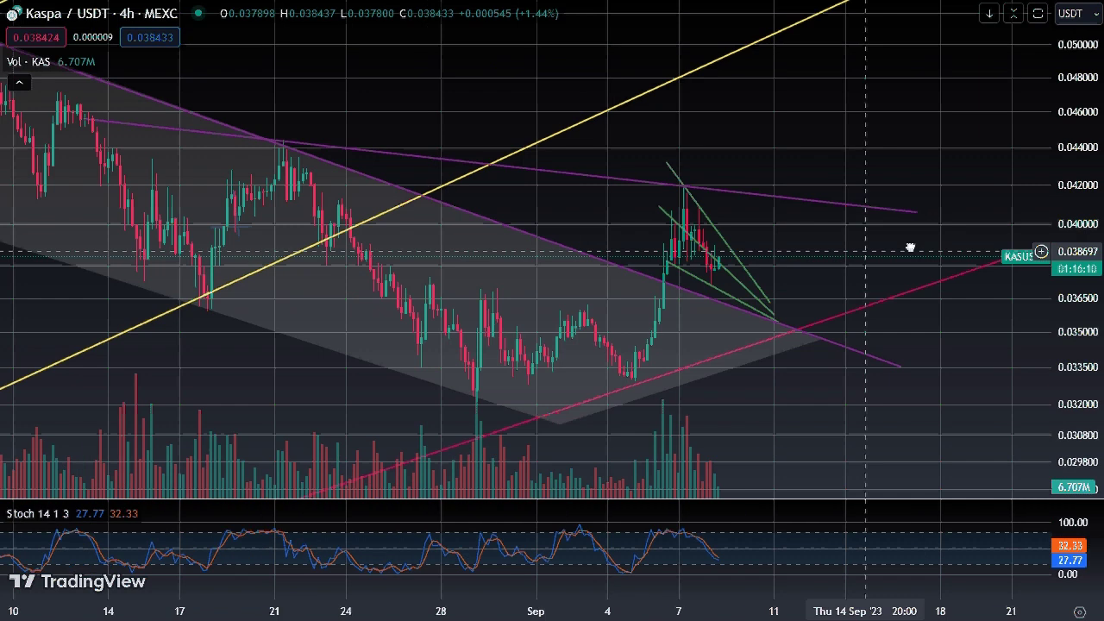
pyautogui.scroll(2, 991, 245)
pyautogui.scroll(2, 980, 301)
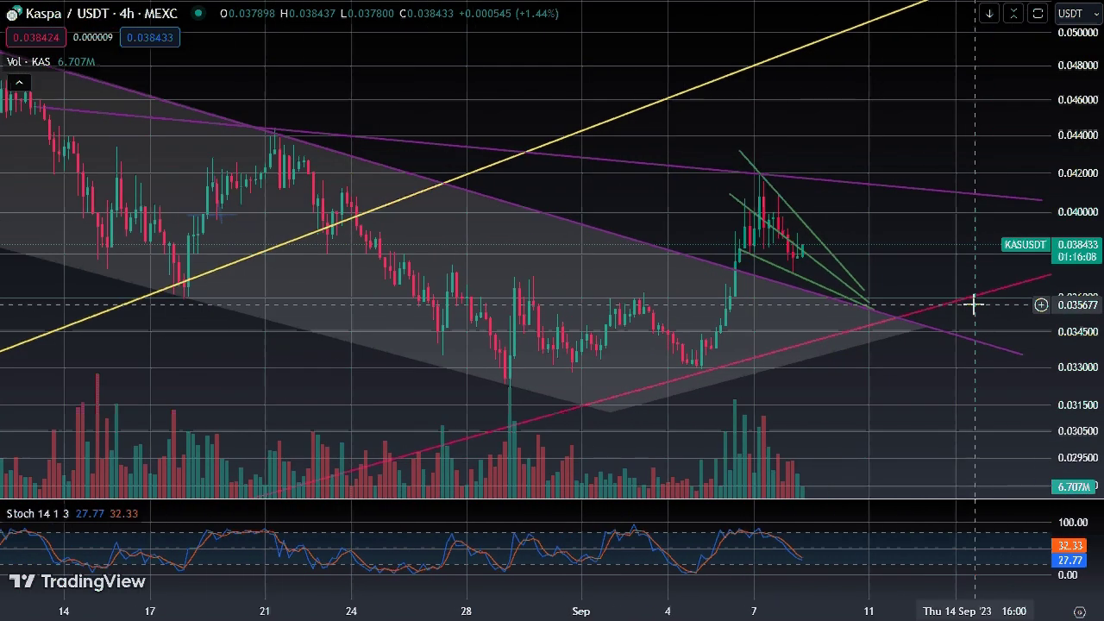
pyautogui.moveTo(1070, 336); pyautogui.dragTo(972, 405)
pyautogui.scroll(-4, 1022, 353)
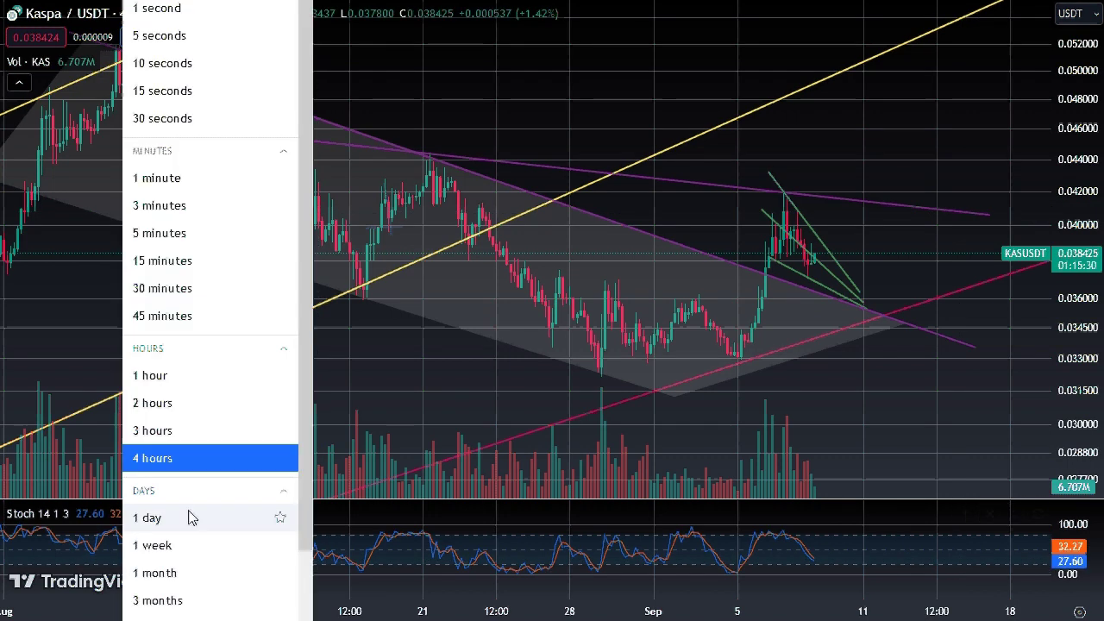
# Step: Switch the chart to the 1-day interval, showing the full price history inside the red rising channel
pyautogui.click(187, 512)
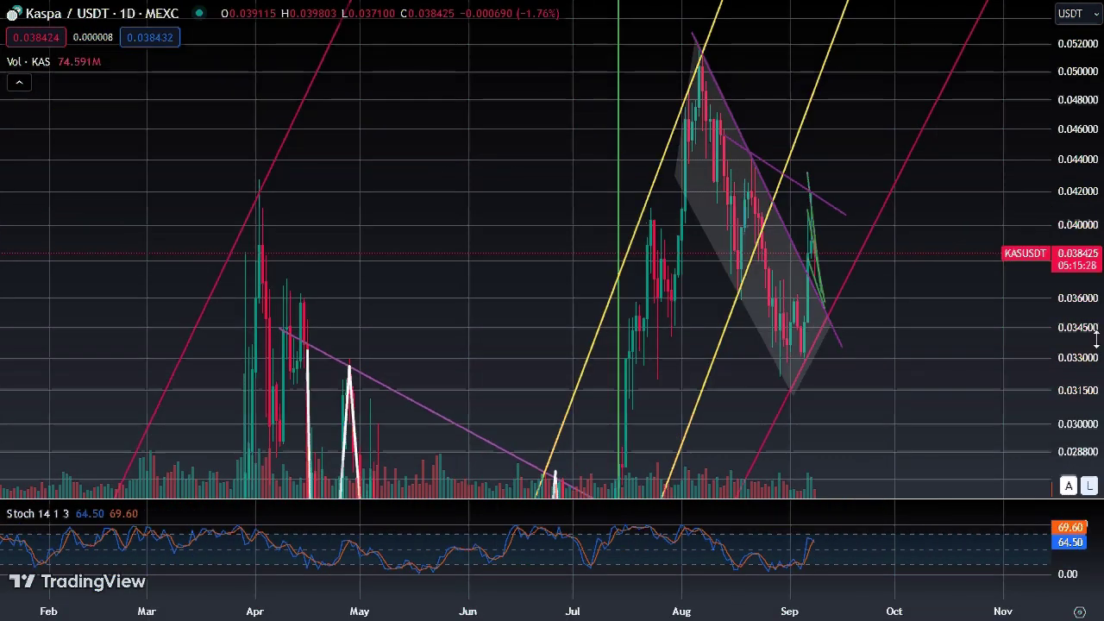
pyautogui.moveTo(1088, 341); pyautogui.dragTo(1097, 363)
pyautogui.moveTo(776, 461); pyautogui.dragTo(744, 298)
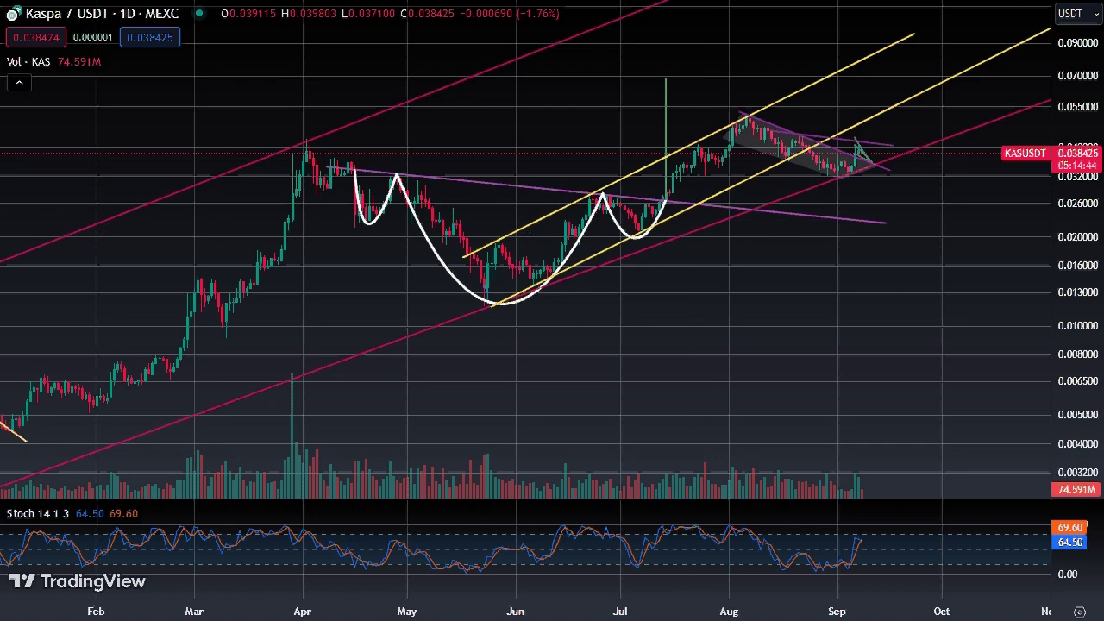
pyautogui.scroll(-3, 690, 319)
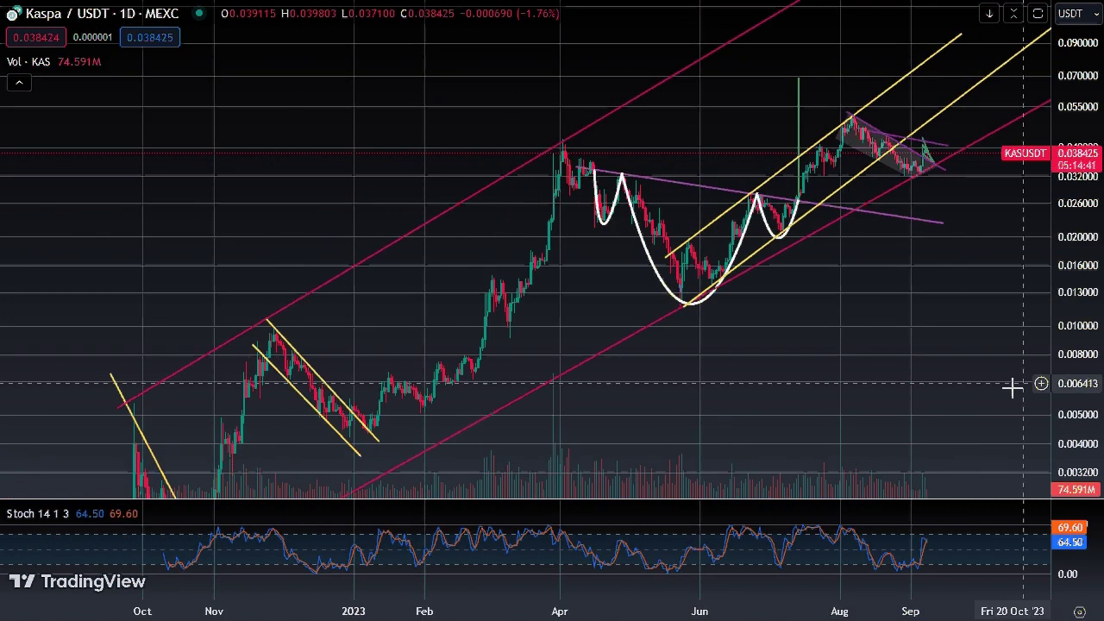
pyautogui.scroll(-2, 1078, 338)
pyautogui.scroll(-2, 1078, 338)
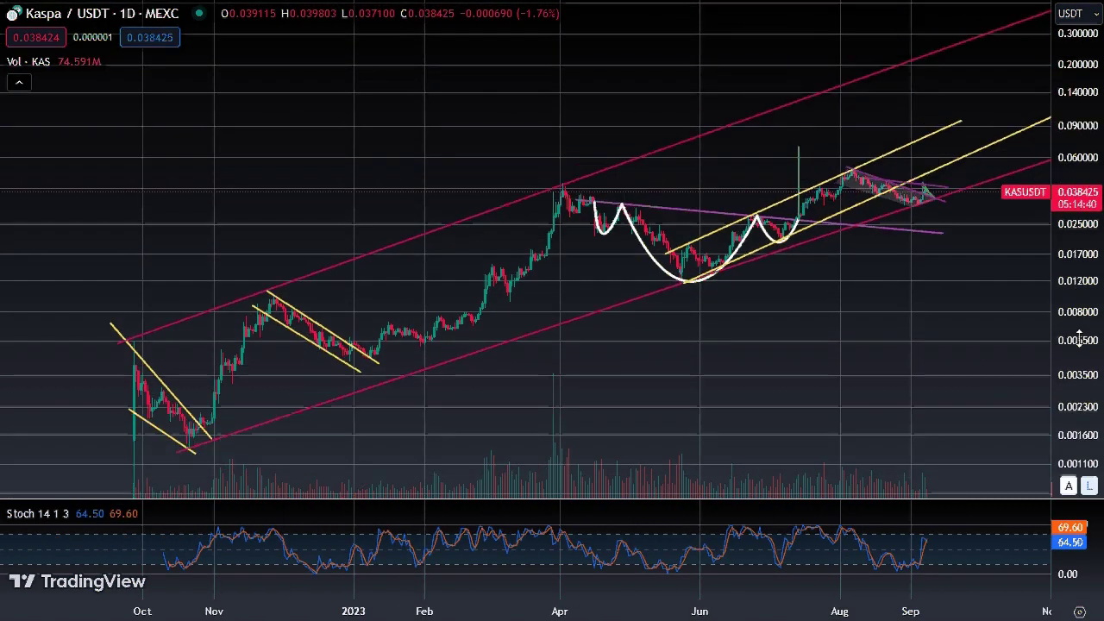
pyautogui.moveTo(1064, 443); pyautogui.dragTo(993, 448)
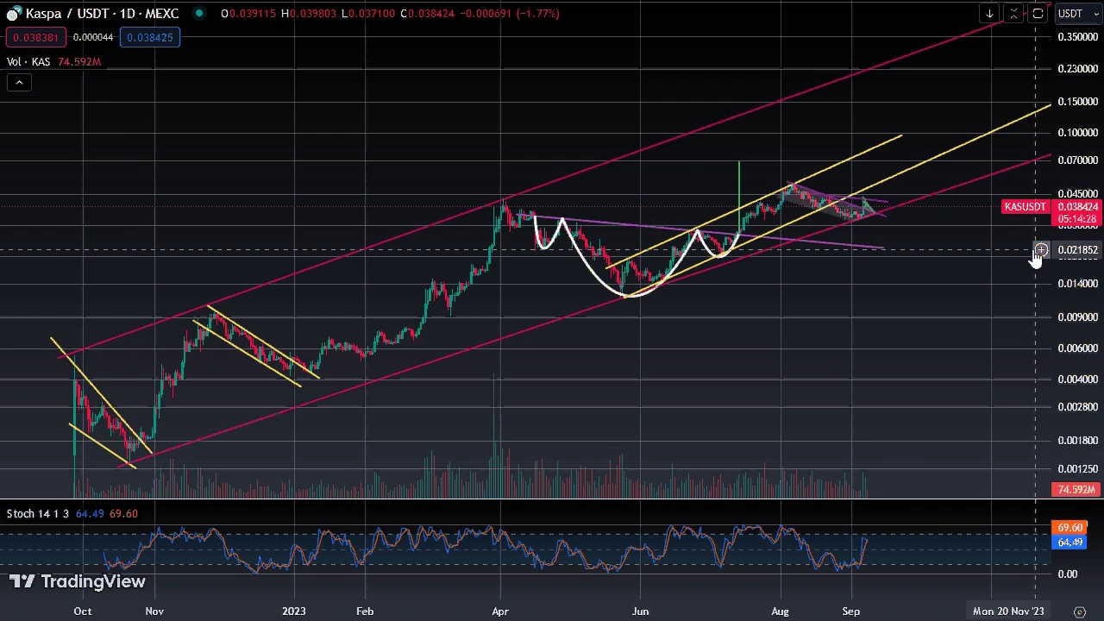
# Step: Try steeper slopes for the lower red channel line by repositioning its far end while keeping its October 2022 start
pyautogui.scroll(-4, 1079, 288)
pyautogui.hscroll(5, 759, 320)
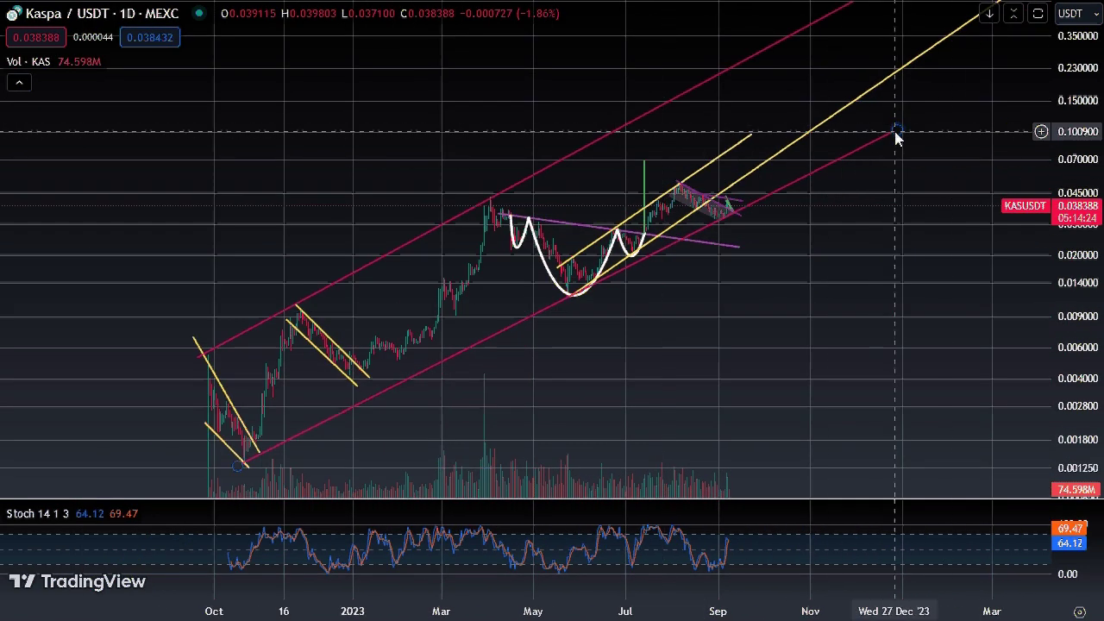
pyautogui.moveTo(897, 133)
pyautogui.mouseDown()
pyautogui.moveTo(860, 42)
pyautogui.moveTo(875, 48)
pyautogui.mouseUp()
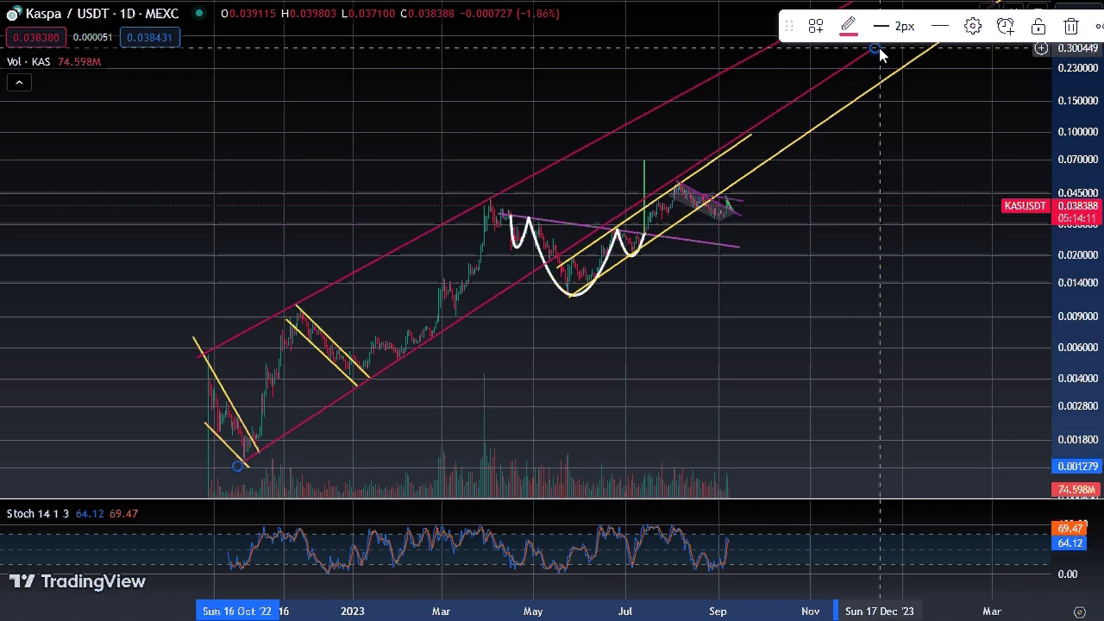
pyautogui.moveTo(876, 50)
pyautogui.mouseDown()
pyautogui.moveTo(931, 116)
pyautogui.moveTo(385, 142)
pyautogui.moveTo(433, 166)
pyautogui.mouseUp()
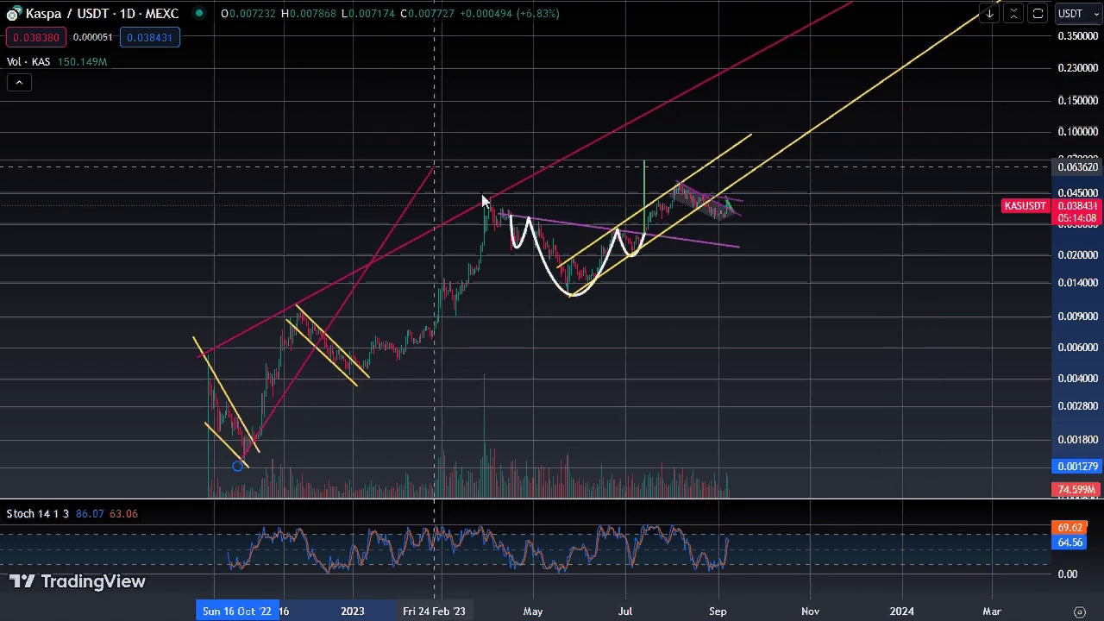
pyautogui.moveTo(483, 200); pyautogui.dragTo(710, 167)
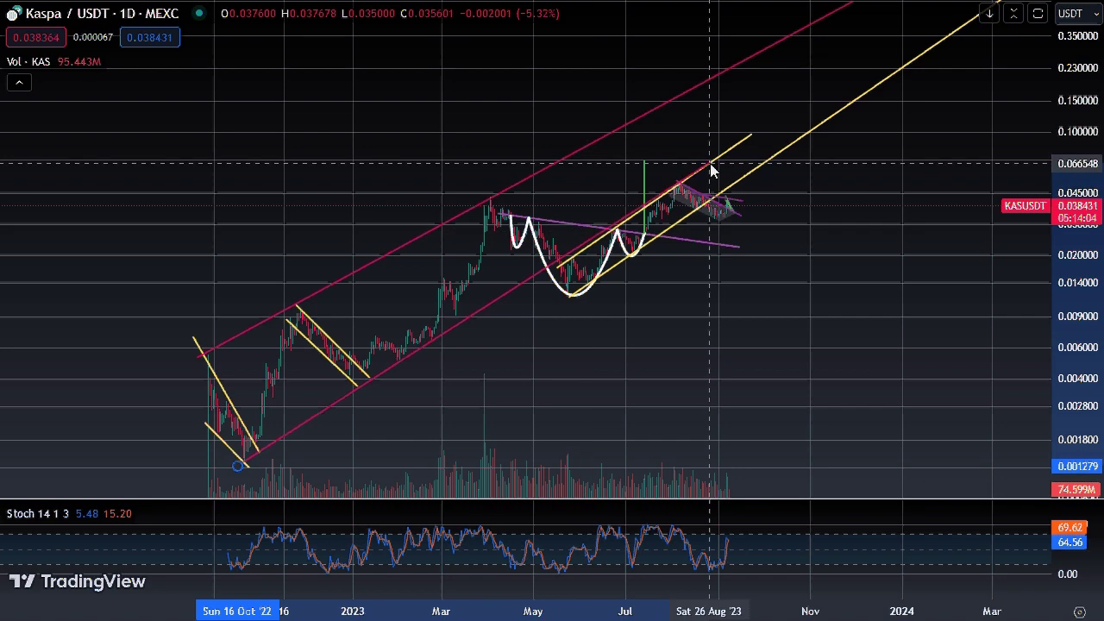
# Step: Place the far end of the lower red channel line at about 0.138 on 28 January 2024, along the price lows
pyautogui.moveTo(710, 170); pyautogui.dragTo(943, 108)
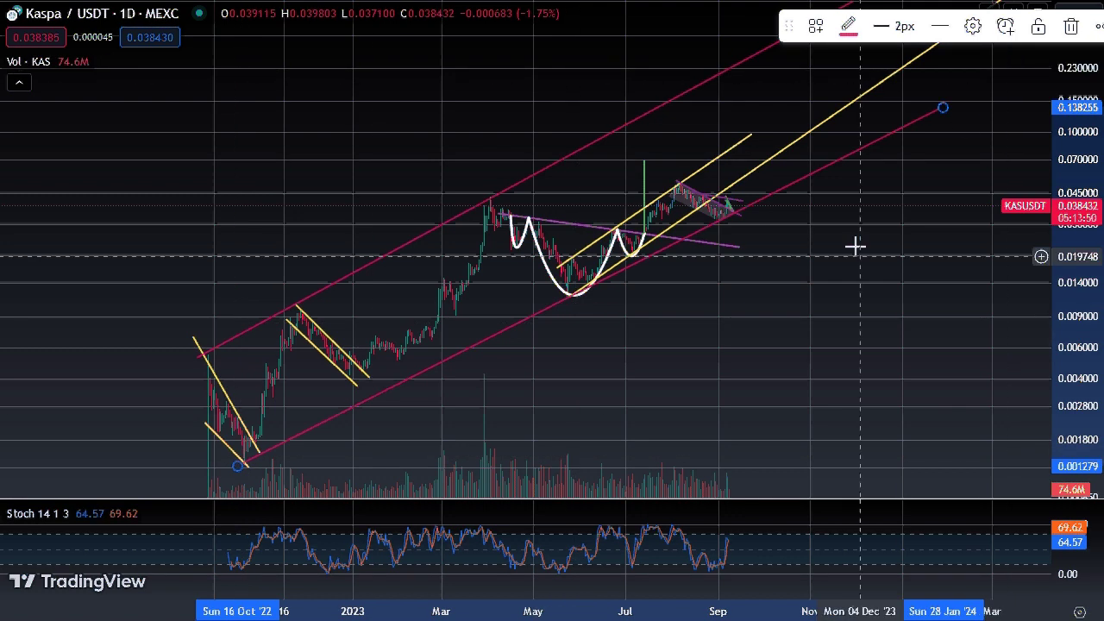
pyautogui.scroll(3, 845, 257)
pyautogui.moveTo(598, 293); pyautogui.dragTo(859, 330)
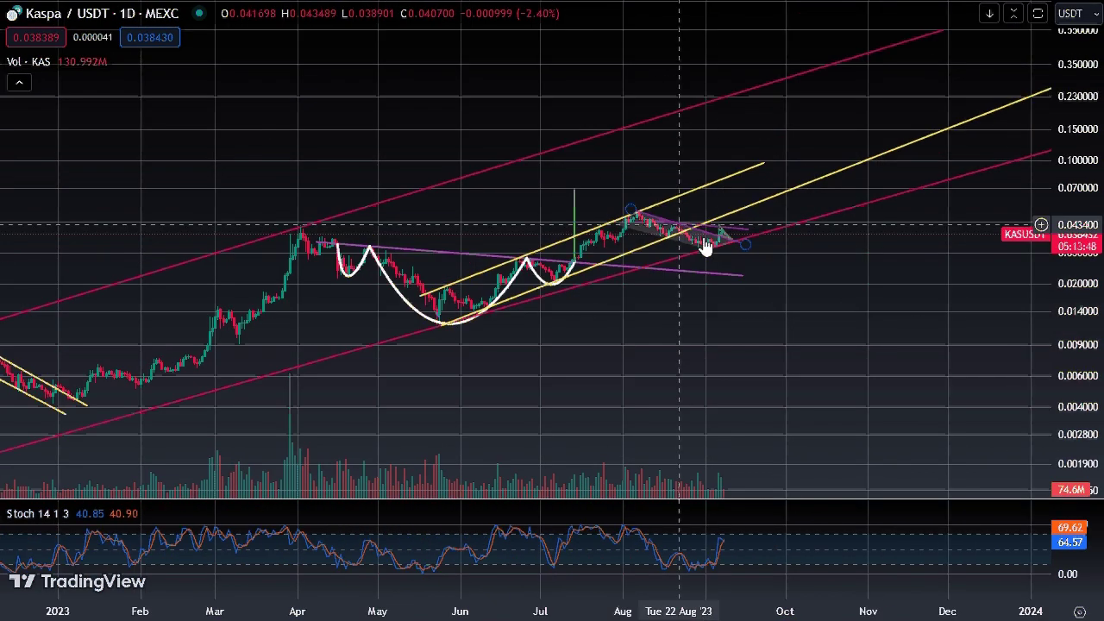
# Step: Extend the far end of the upper red channel line to 16 December 2023, keeping its start near the October 2022 high
pyautogui.scroll(-3, 869, 324)
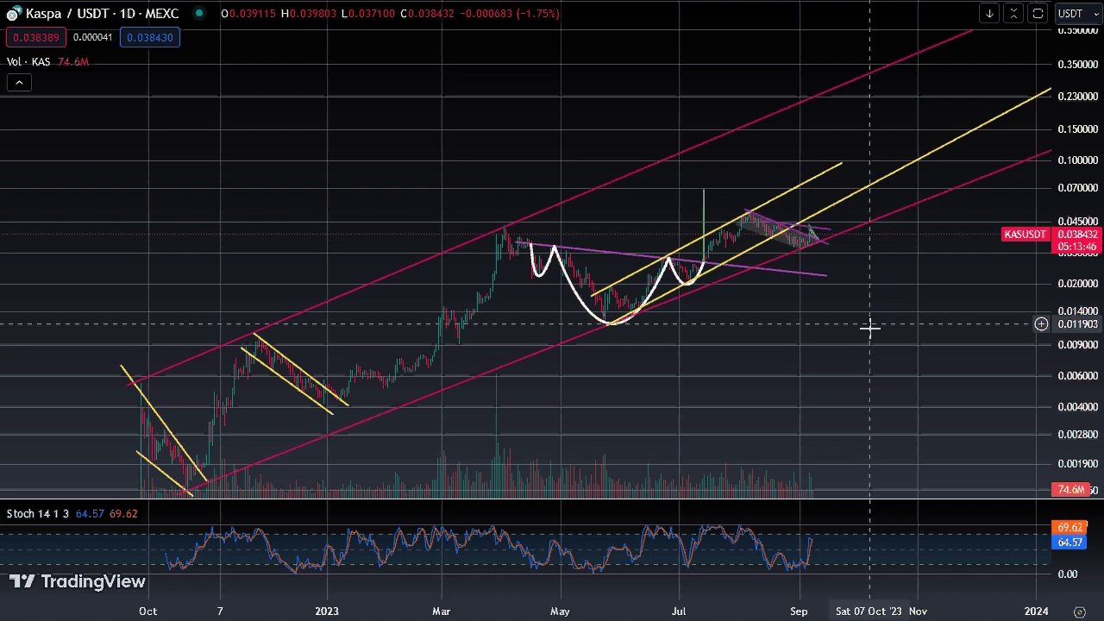
pyautogui.moveTo(869, 326); pyautogui.dragTo(832, 302)
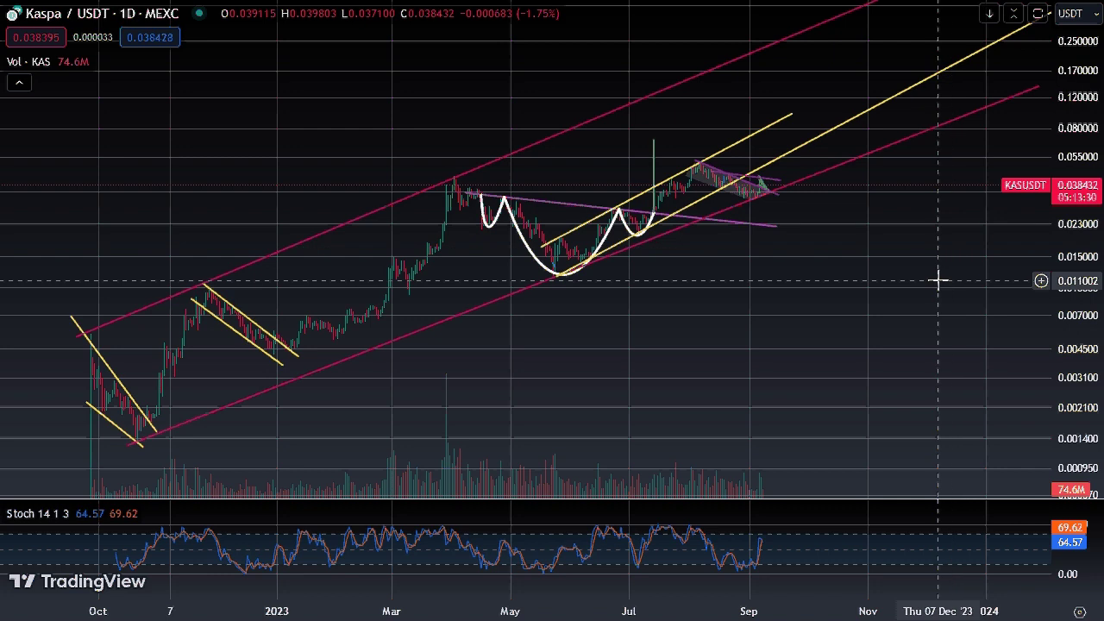
pyautogui.scroll(-3, 927, 314)
pyautogui.scroll(-3, 854, 324)
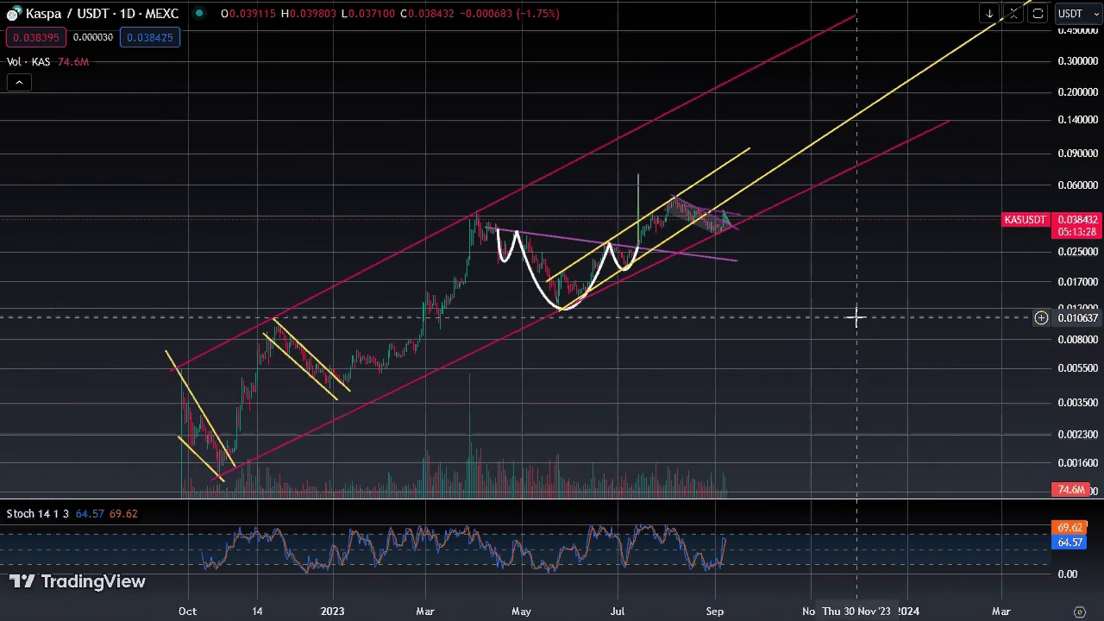
pyautogui.moveTo(857, 17); pyautogui.dragTo(881, 10)
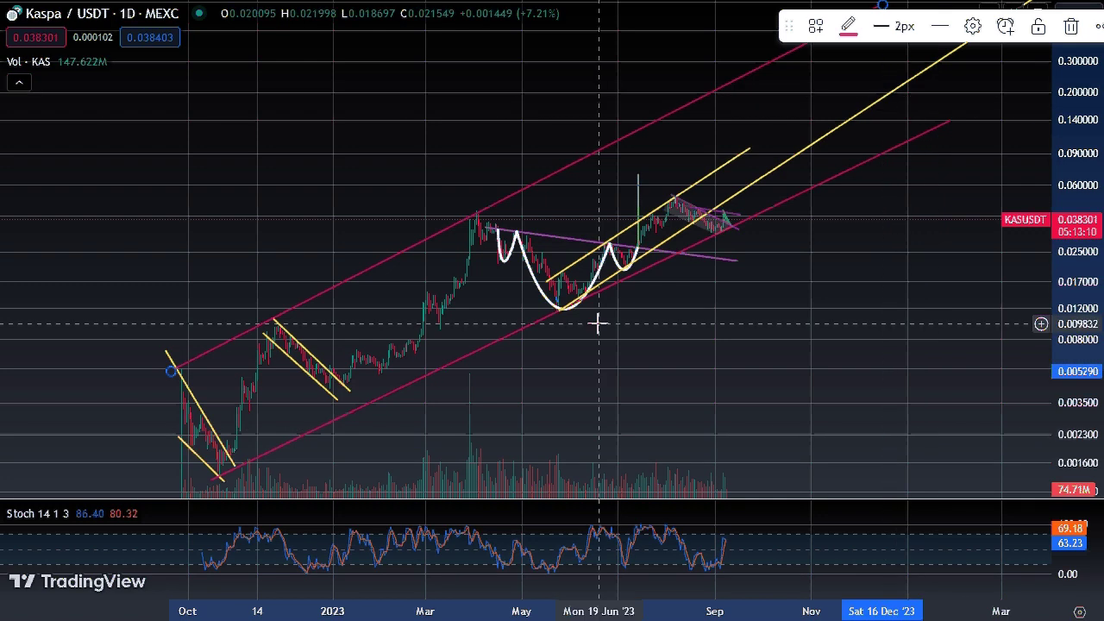
pyautogui.scroll(-3, 928, 389)
pyautogui.click(764, 394)
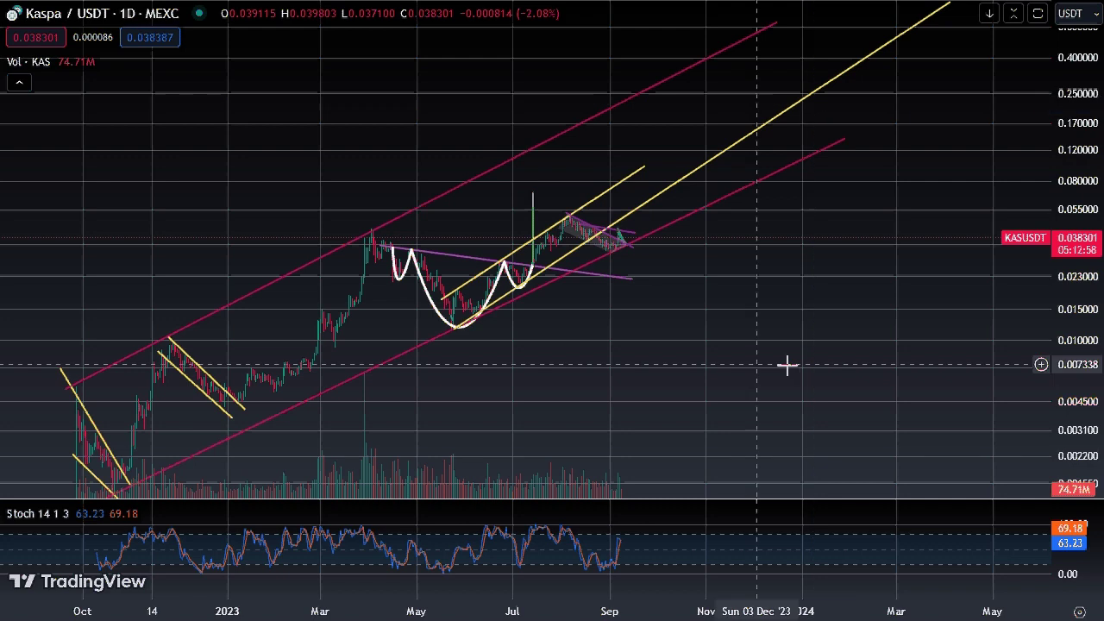
# Step: Examine the daily price action against the lower yellow trend line and the red channel lines projected towards 2024
pyautogui.scroll(-5, 785, 362)
pyautogui.moveTo(588, 361); pyautogui.dragTo(948, 367)
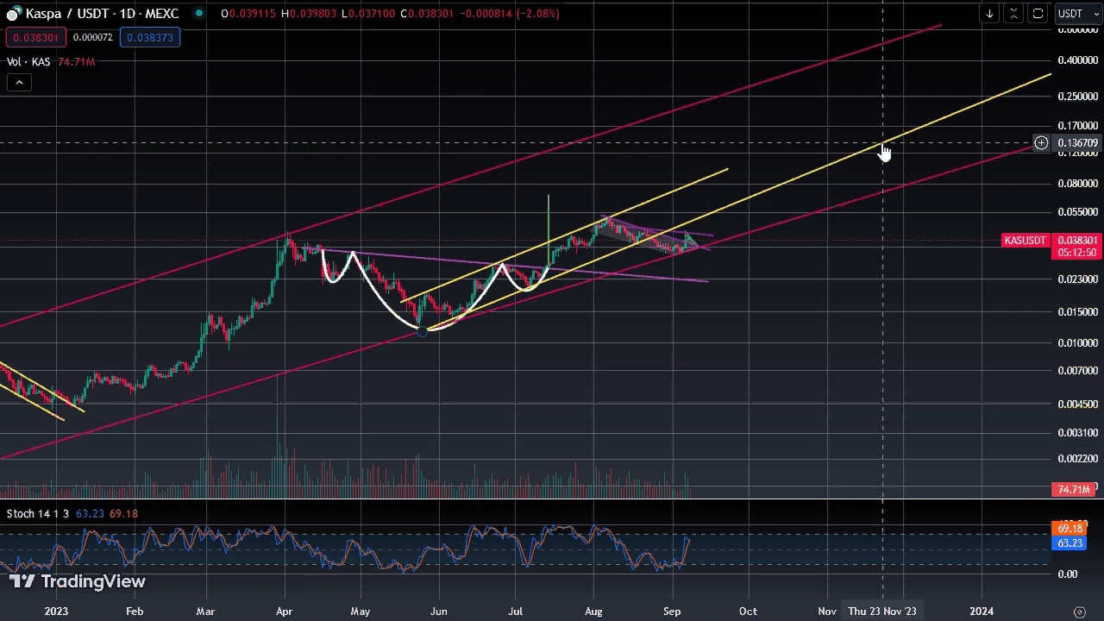
pyautogui.scroll(-2, 883, 146)
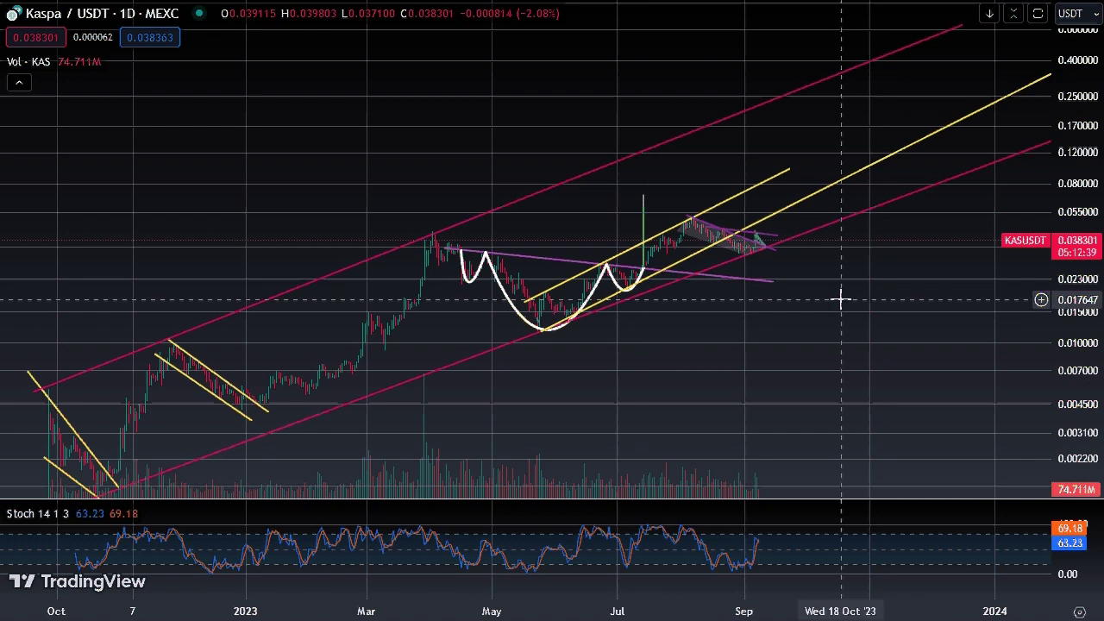
pyautogui.scroll(5, 849, 310)
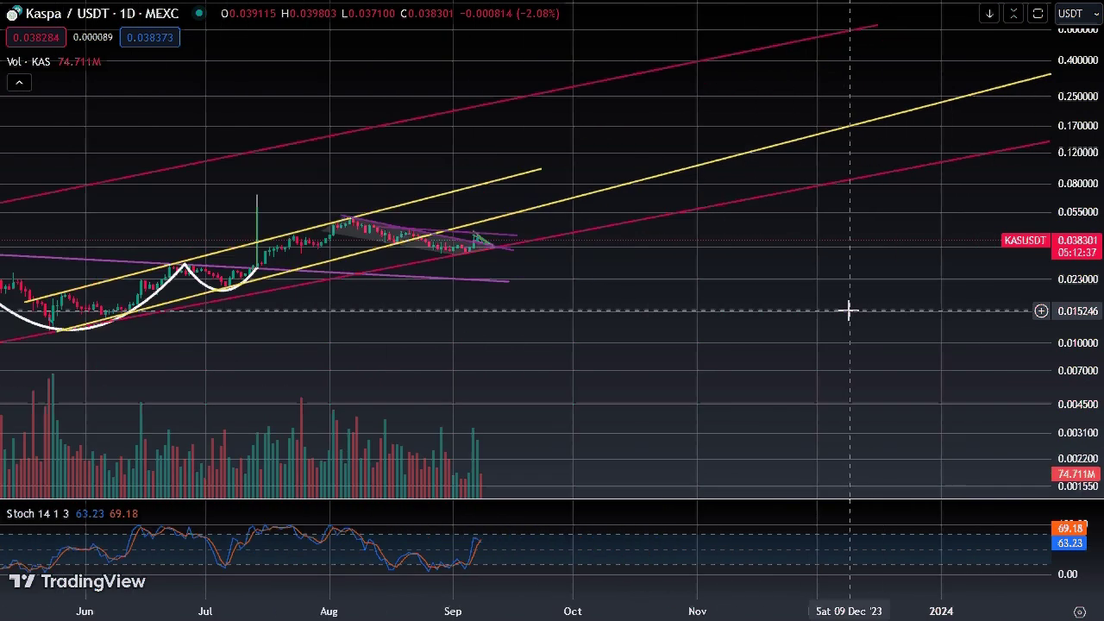
pyautogui.scroll(-5, 849, 310)
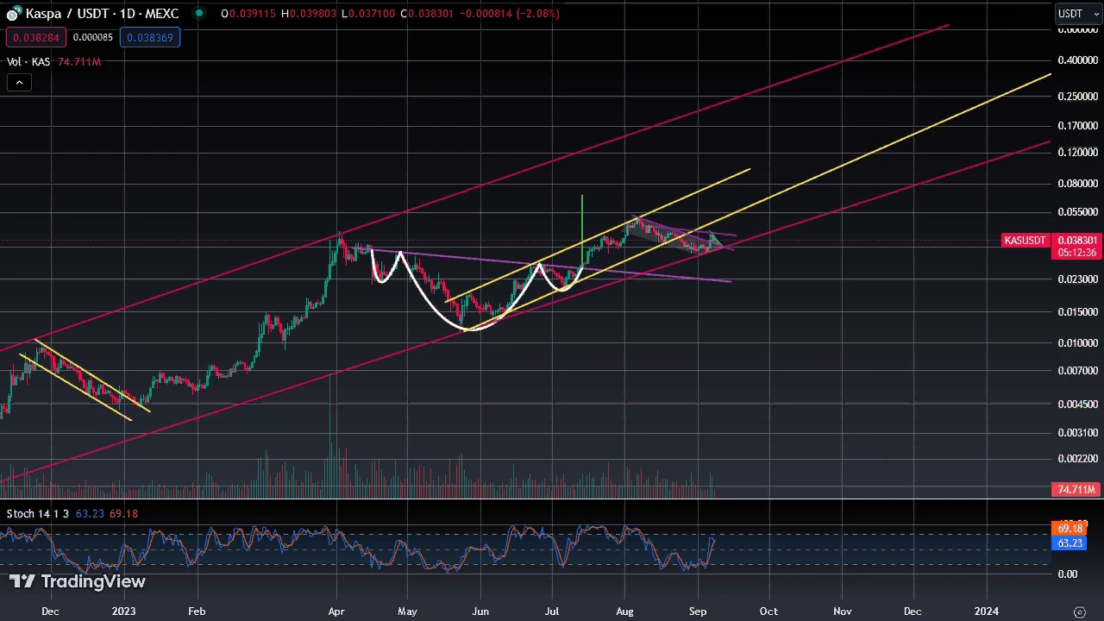
# Step: Switch the chart to the 30-minute interval and stretch the price scale to frame the green wedge and grey channel
pyautogui.click(116, 13)
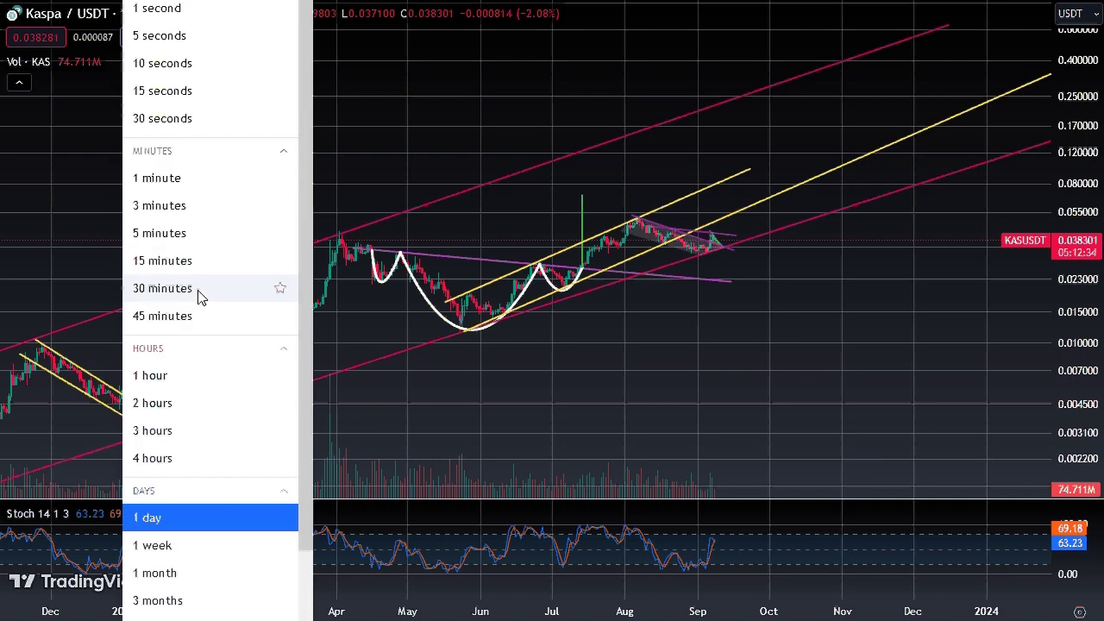
pyautogui.click(162, 288)
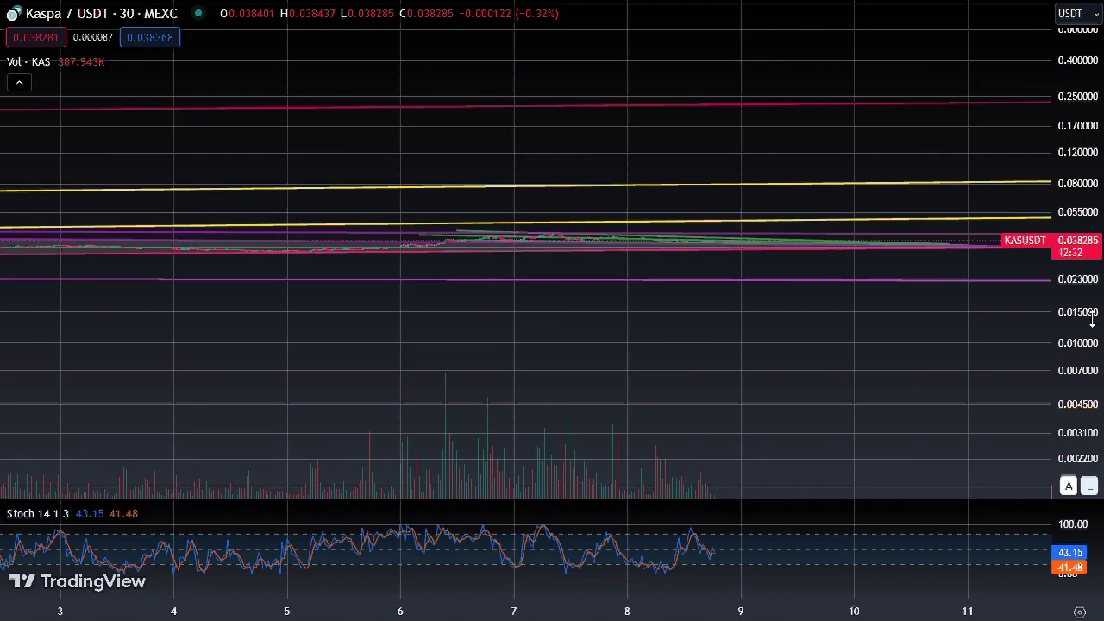
pyautogui.moveTo(1092, 315); pyautogui.dragTo(1091, 172)
pyautogui.scroll(-10, 871, 483)
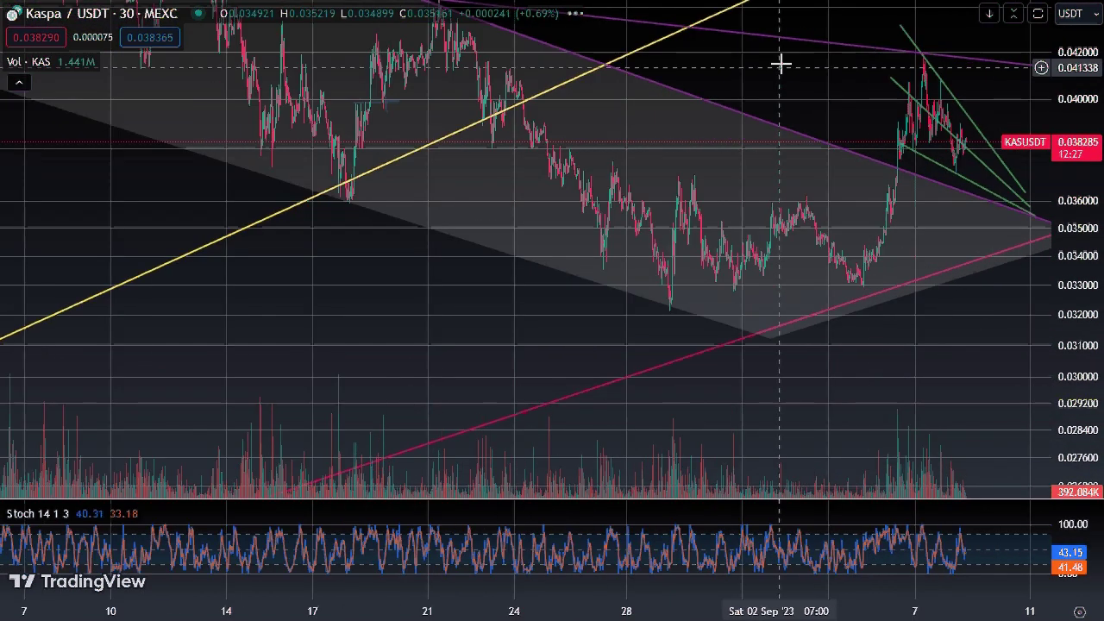
pyautogui.moveTo(793, 79); pyautogui.dragTo(751, 224)
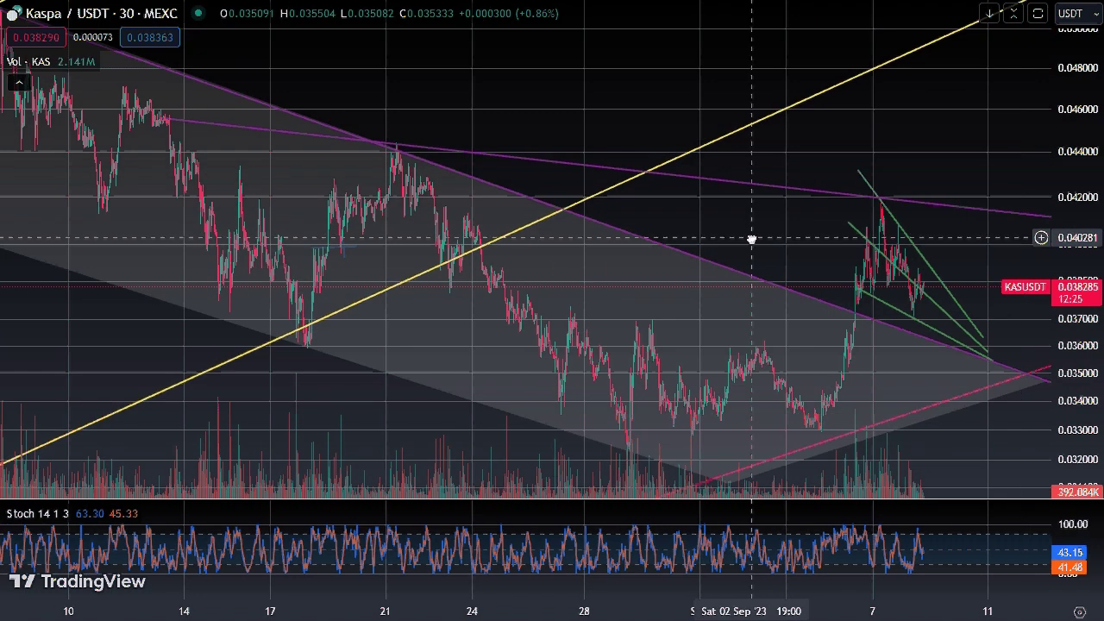
pyautogui.moveTo(660, 225); pyautogui.dragTo(603, 222)
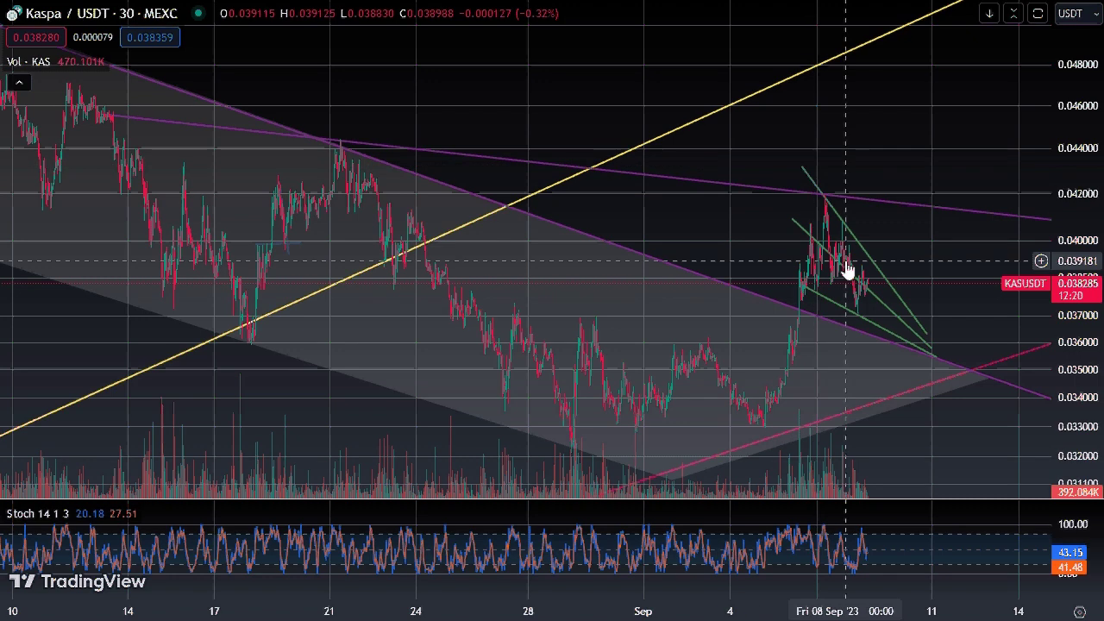
# Step: Examine the 30-minute green wedge together with the purple resistance, yellow trend line and rising red support
pyautogui.click(918, 338)
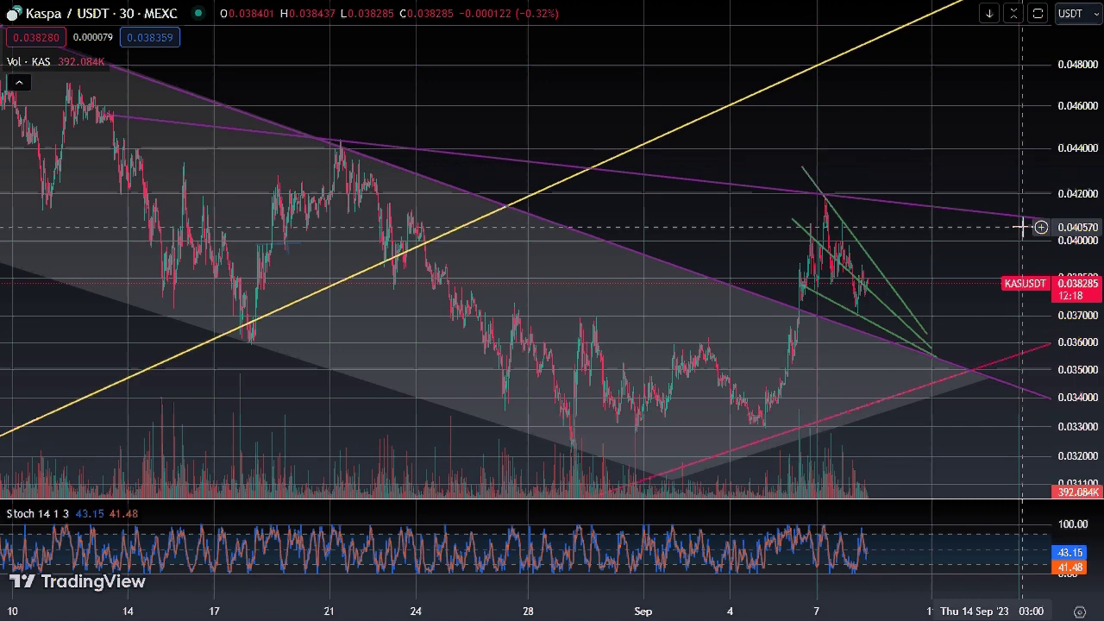
pyautogui.moveTo(1089, 211); pyautogui.dragTo(1089, 266)
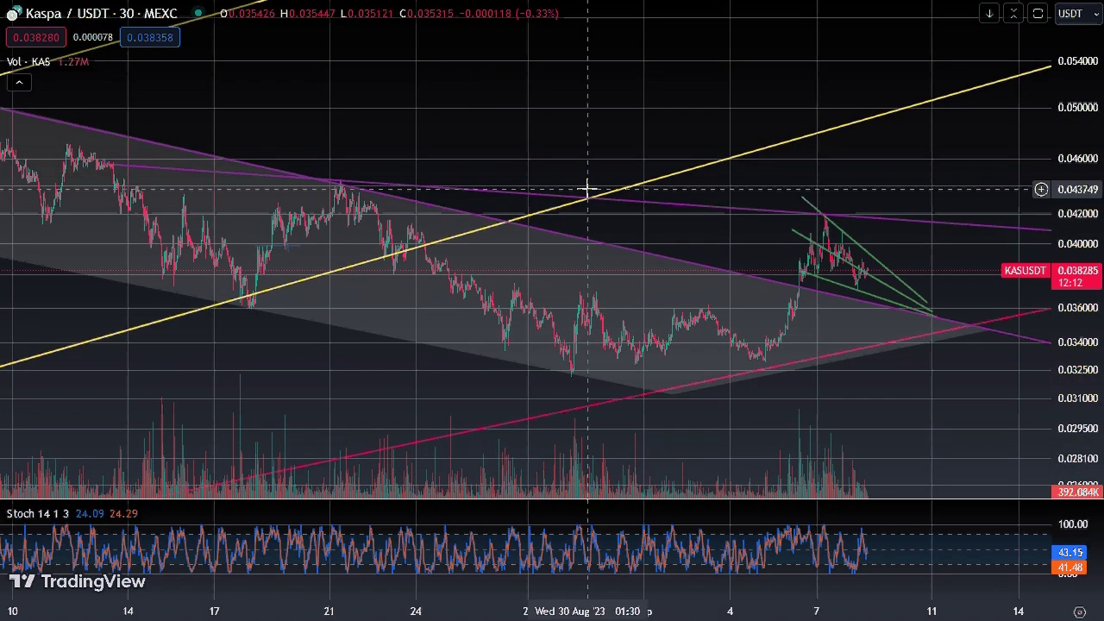
pyautogui.moveTo(879, 180); pyautogui.dragTo(730, 184)
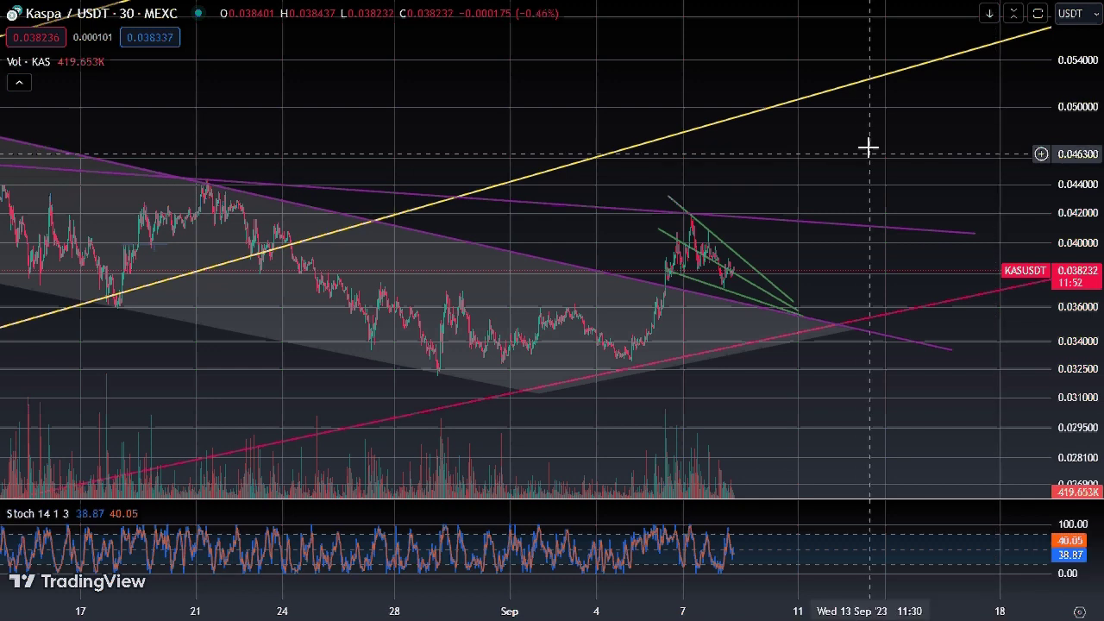
pyautogui.scroll(-2, 881, 140)
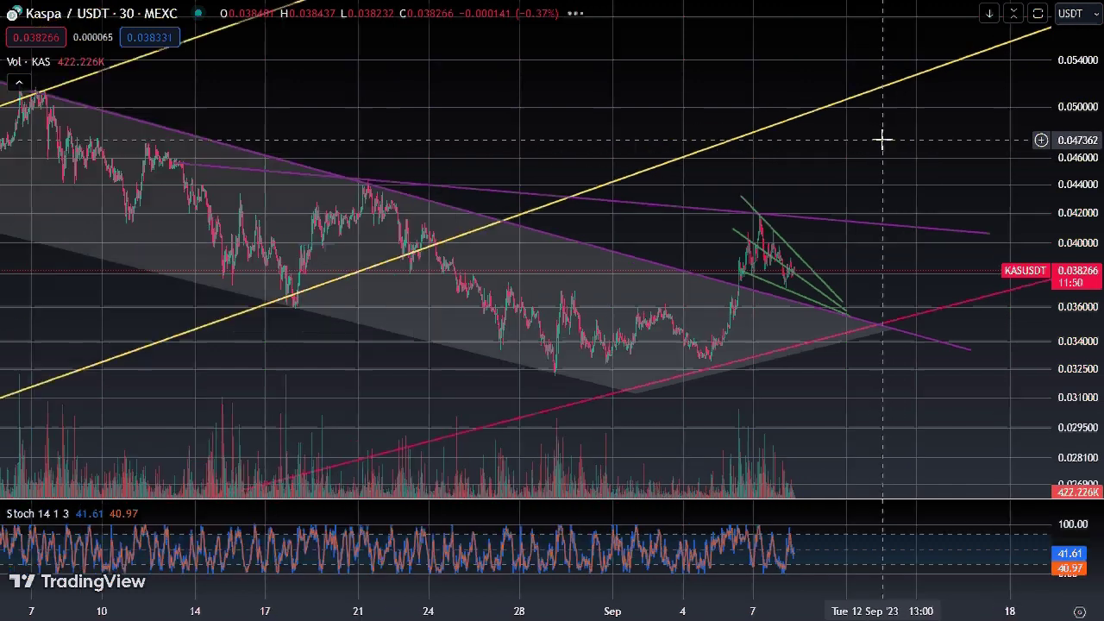
# Step: Switch the chart to the 1-hour interval and examine the grey channel from the August high through the green wedge
pyautogui.click(130, 13)
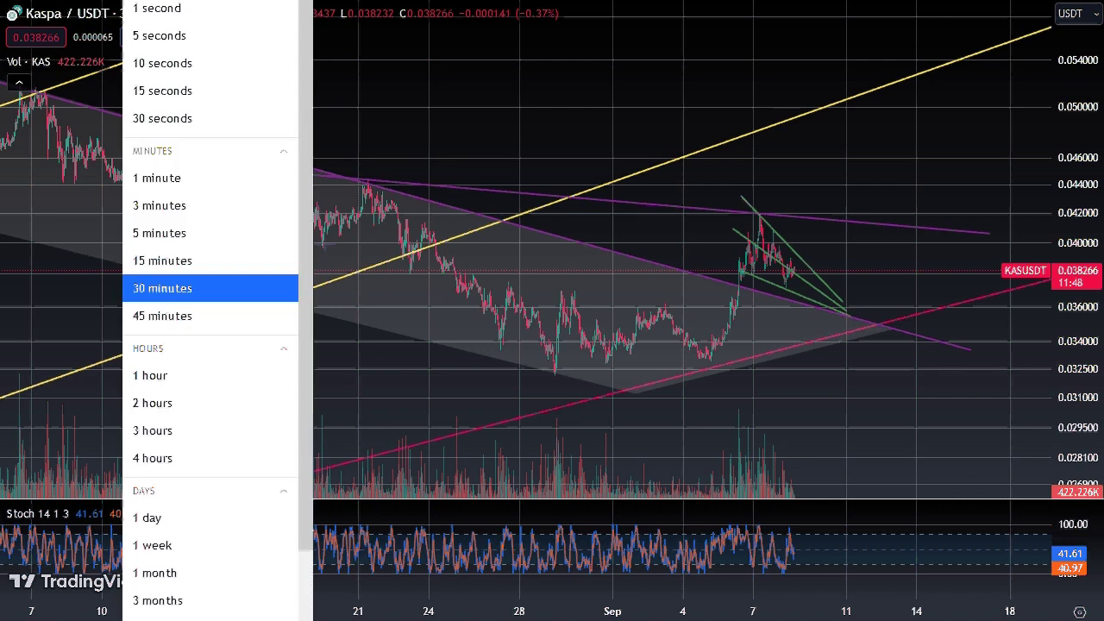
pyautogui.click(171, 377)
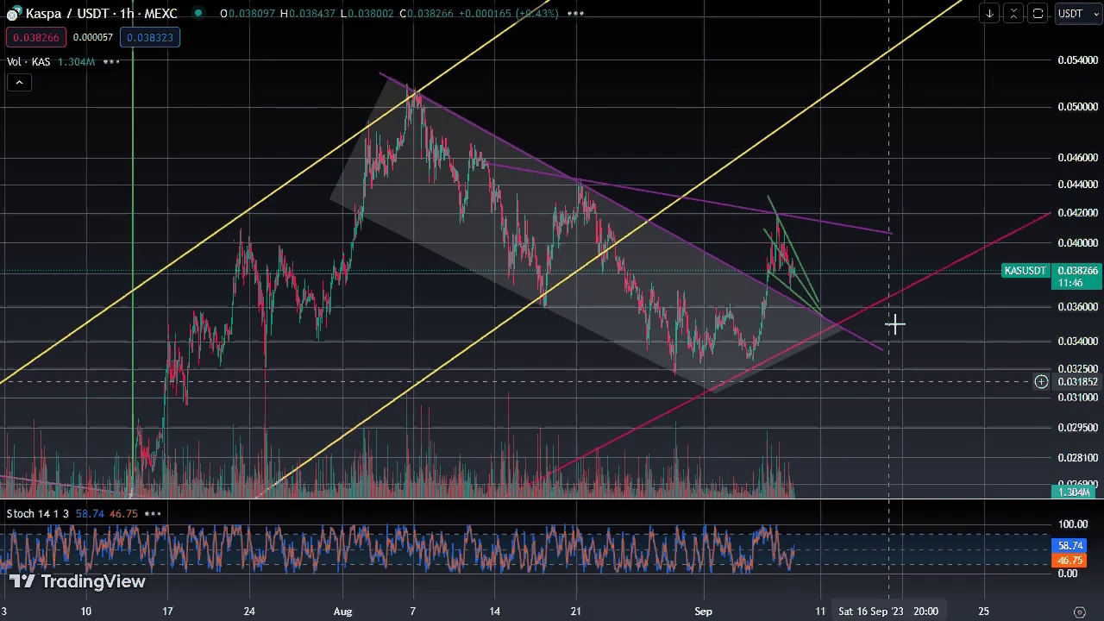
pyautogui.scroll(5, 948, 382)
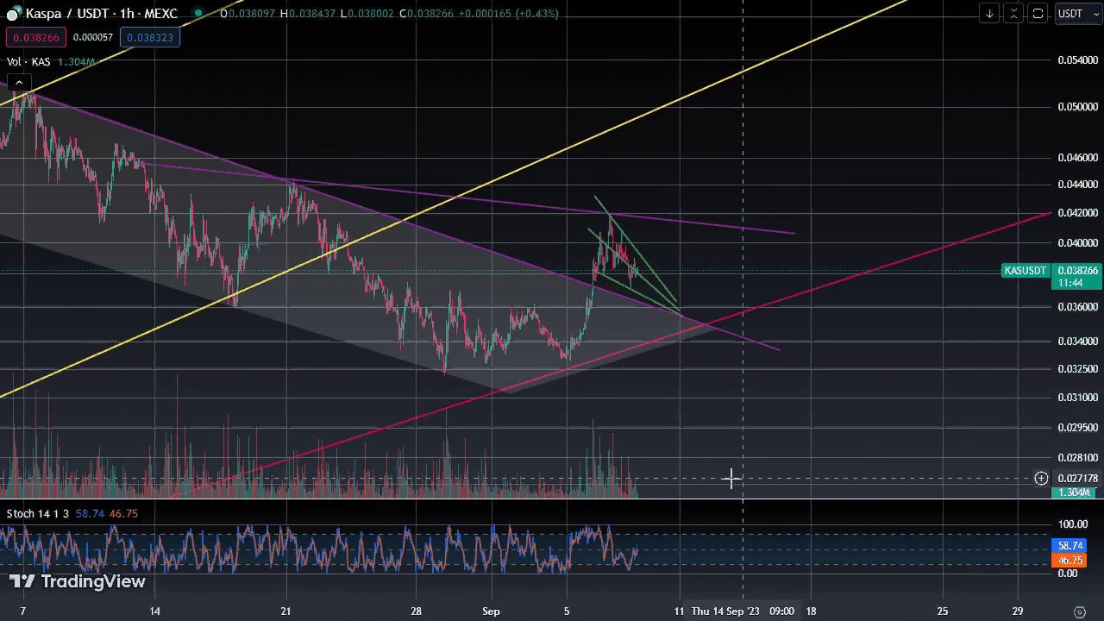
pyautogui.moveTo(731, 478); pyautogui.dragTo(1035, 454)
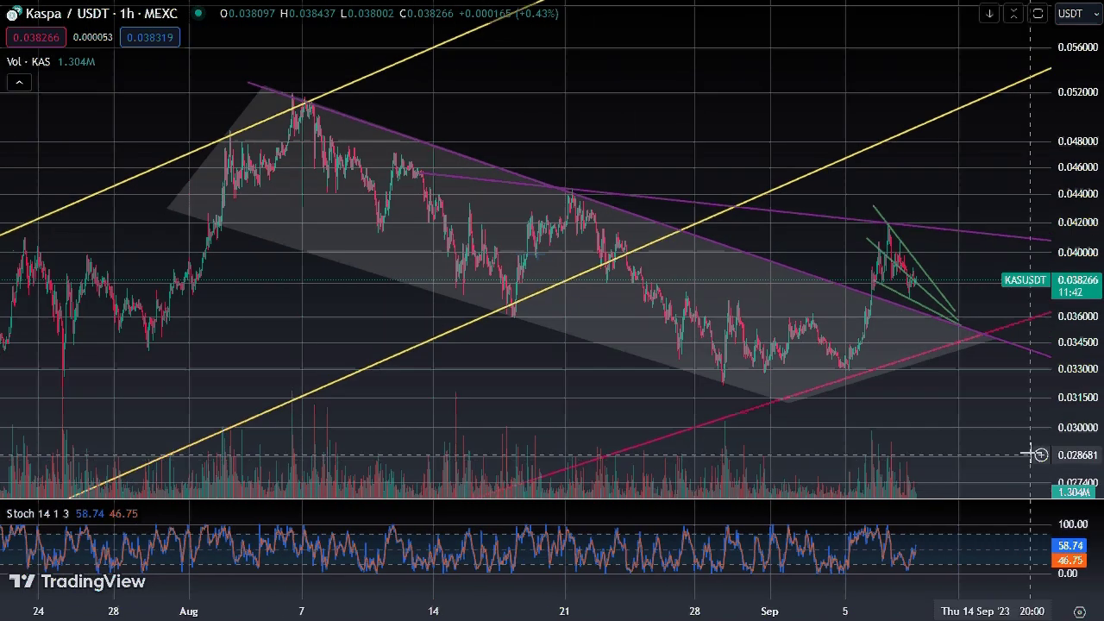
pyautogui.scroll(3, 1026, 448)
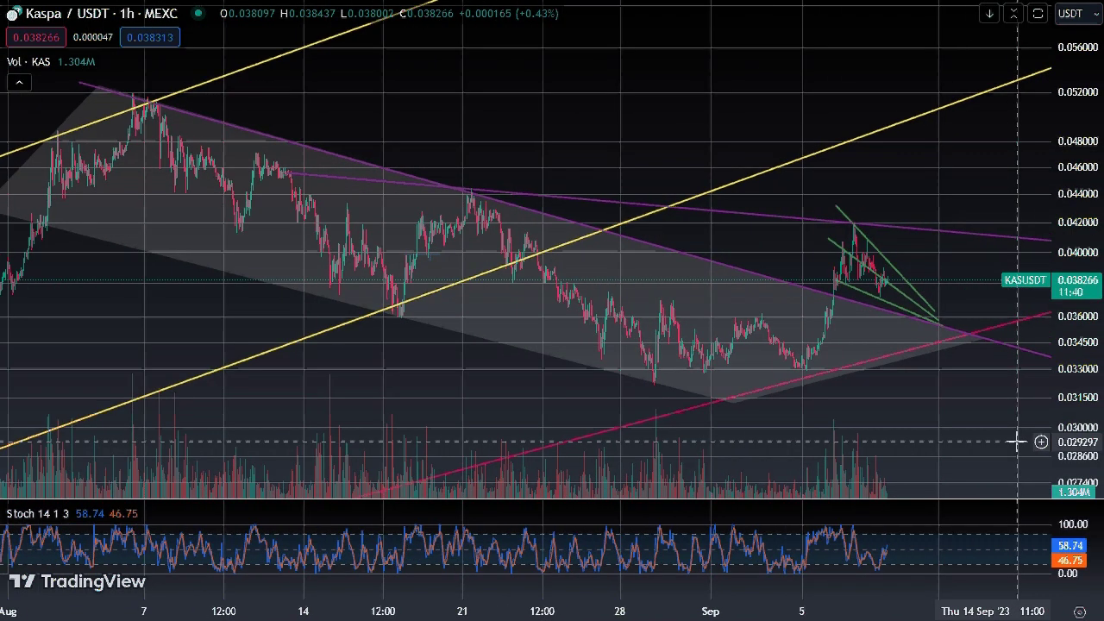
pyautogui.scroll(1, 595, 115)
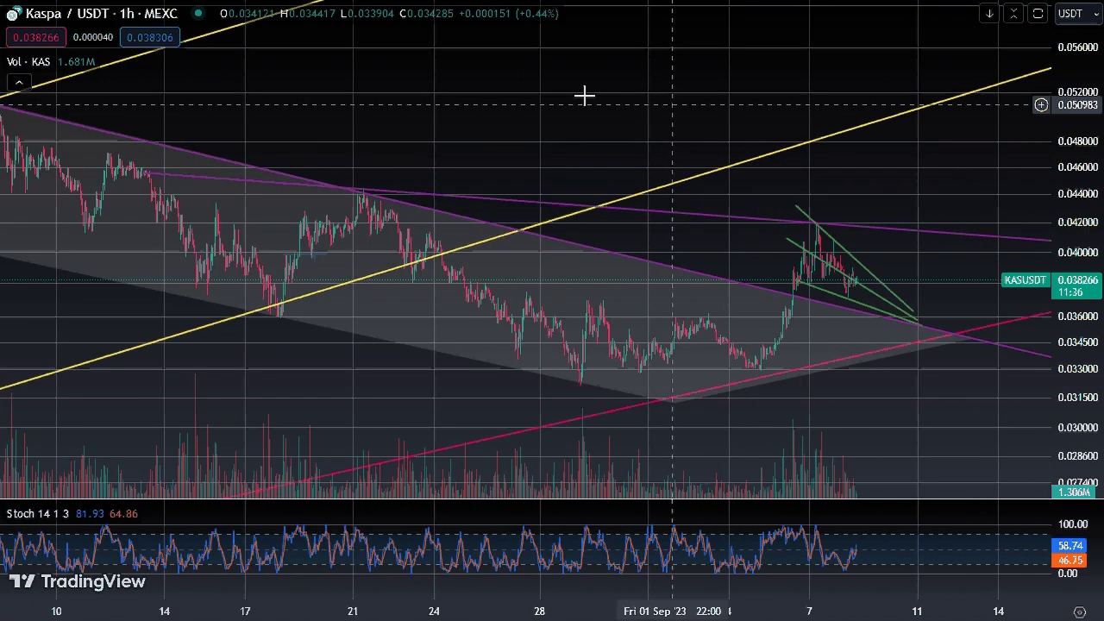
# Step: Switch the chart to the 3-hour interval and examine the green wedge above the grey channel alongside the August price history
pyautogui.click(155, 3)
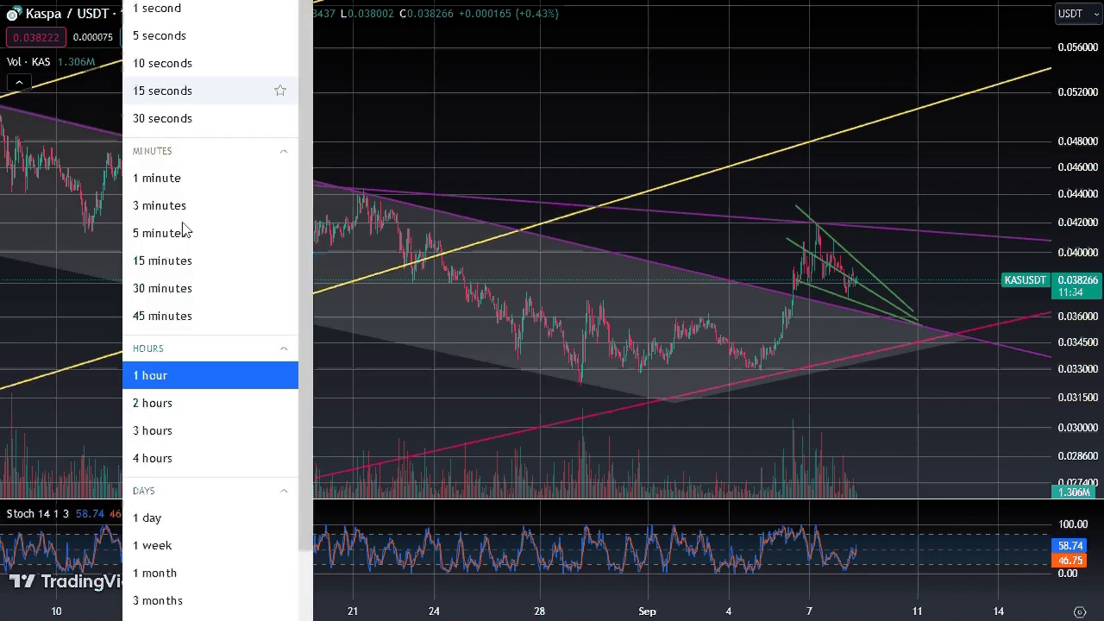
pyautogui.click(154, 430)
pyautogui.scroll(4, 974, 406)
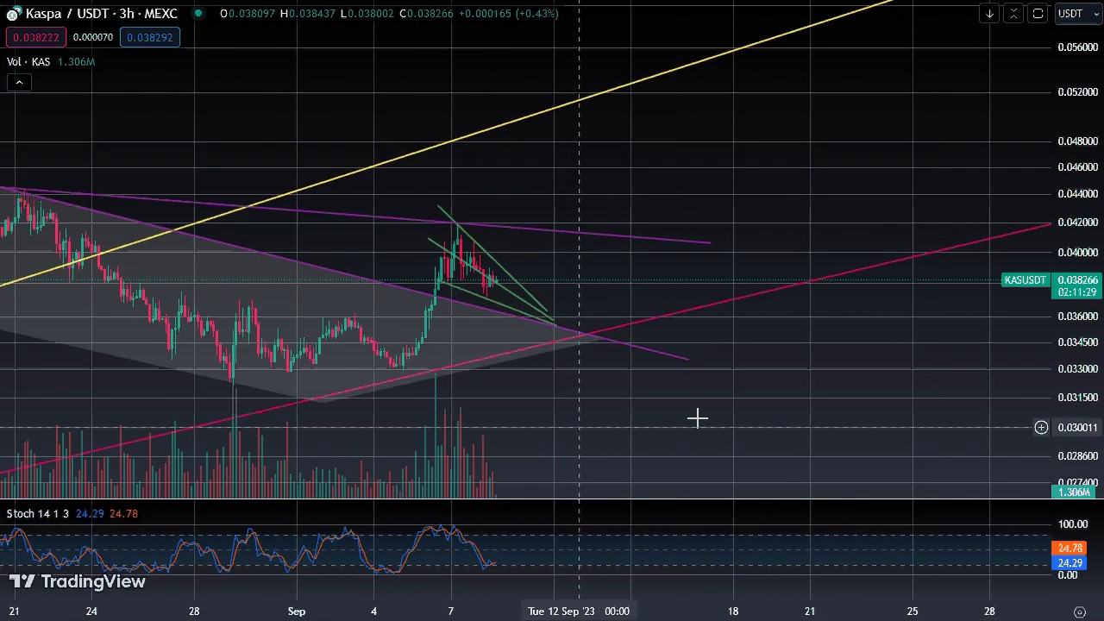
pyautogui.moveTo(697, 419); pyautogui.dragTo(1010, 394)
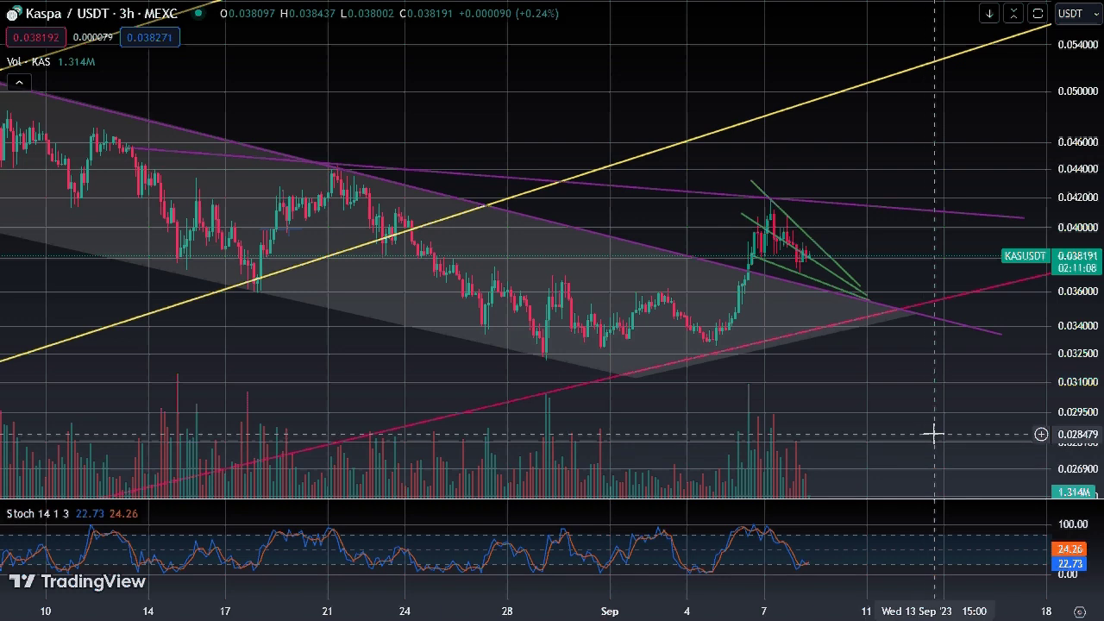
pyautogui.moveTo(367, 94); pyautogui.dragTo(502, 89)
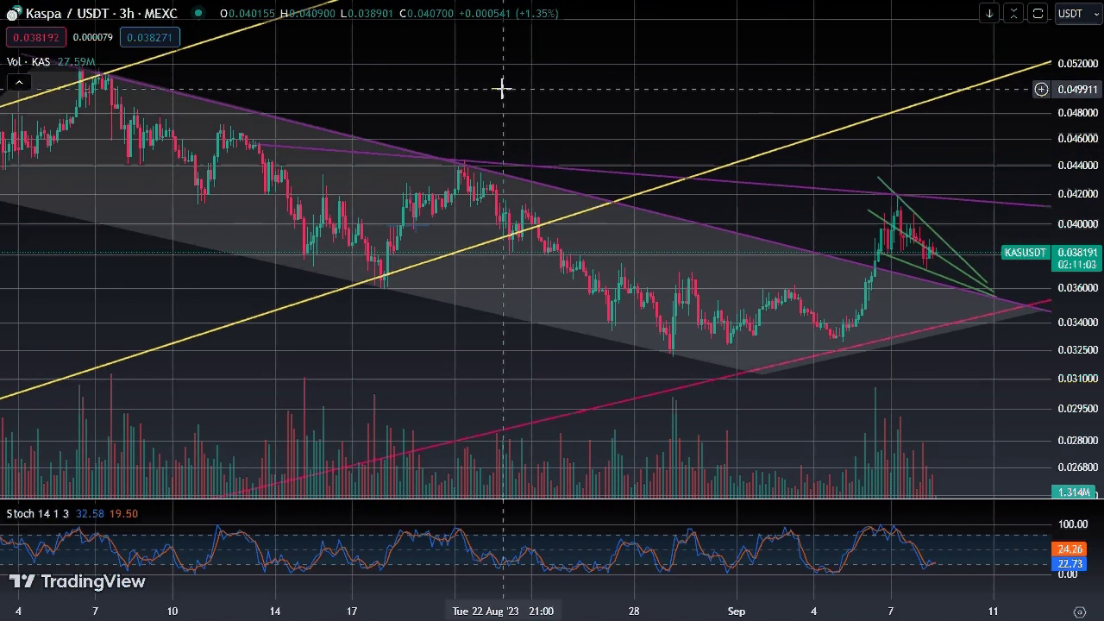